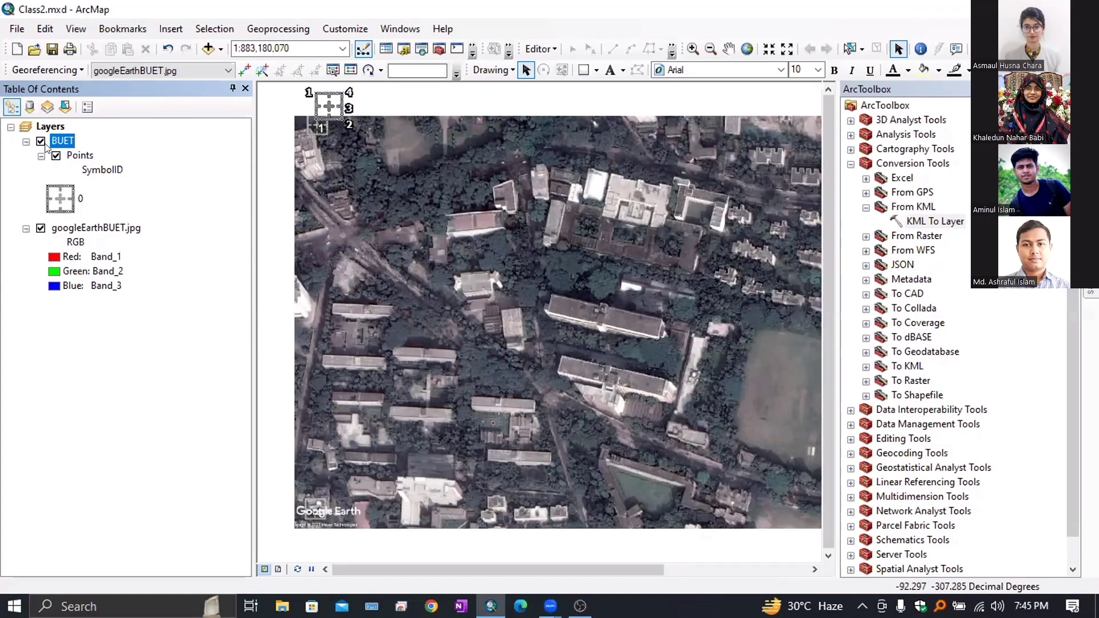
# Close the ArcToolbox window to give the map more room
pyautogui.click(68, 152)
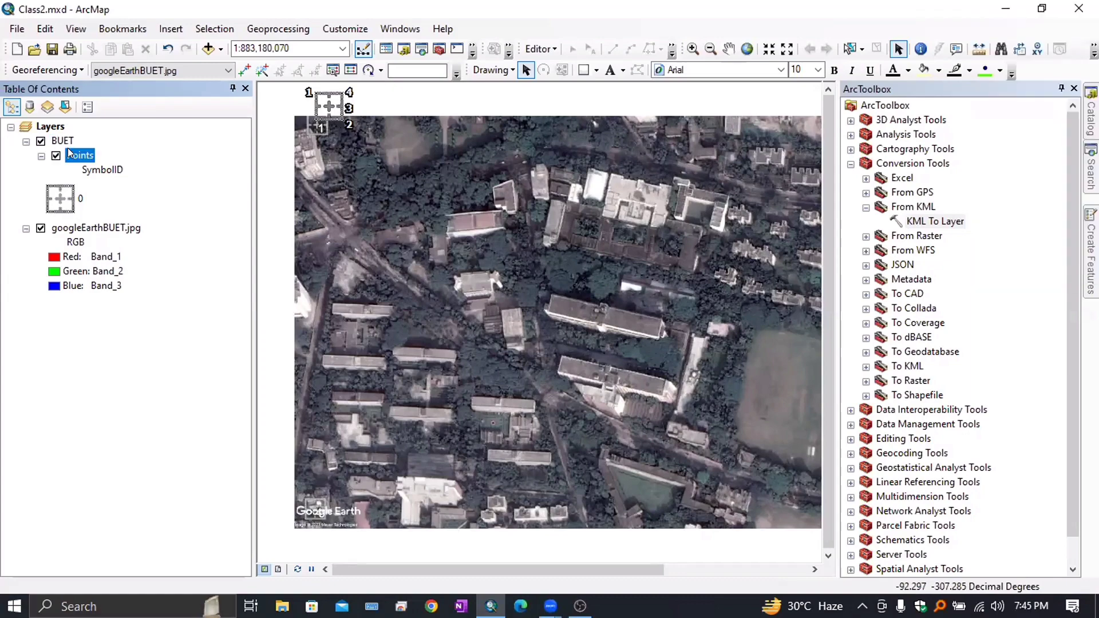
pyautogui.rightClick(70, 154)
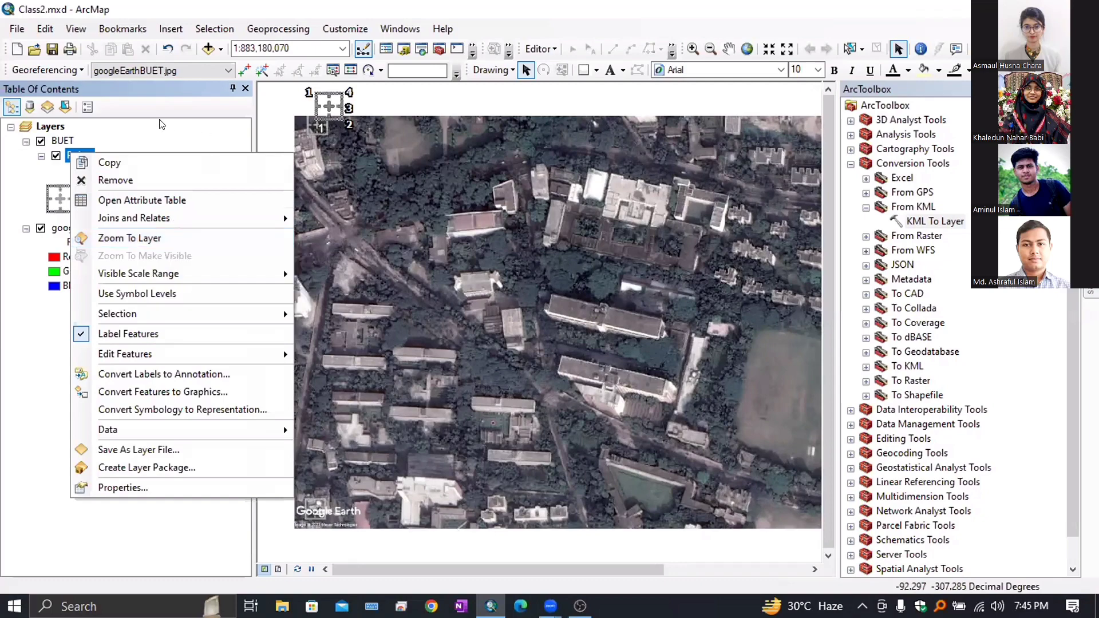
pyautogui.click(183, 86)
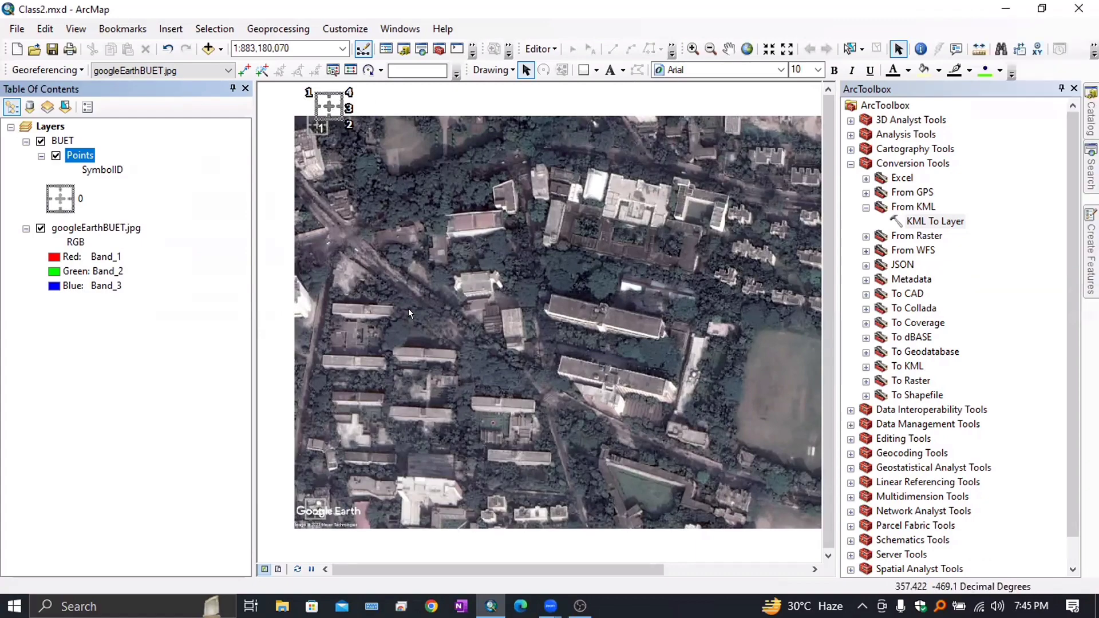
pyautogui.click(1060, 89)
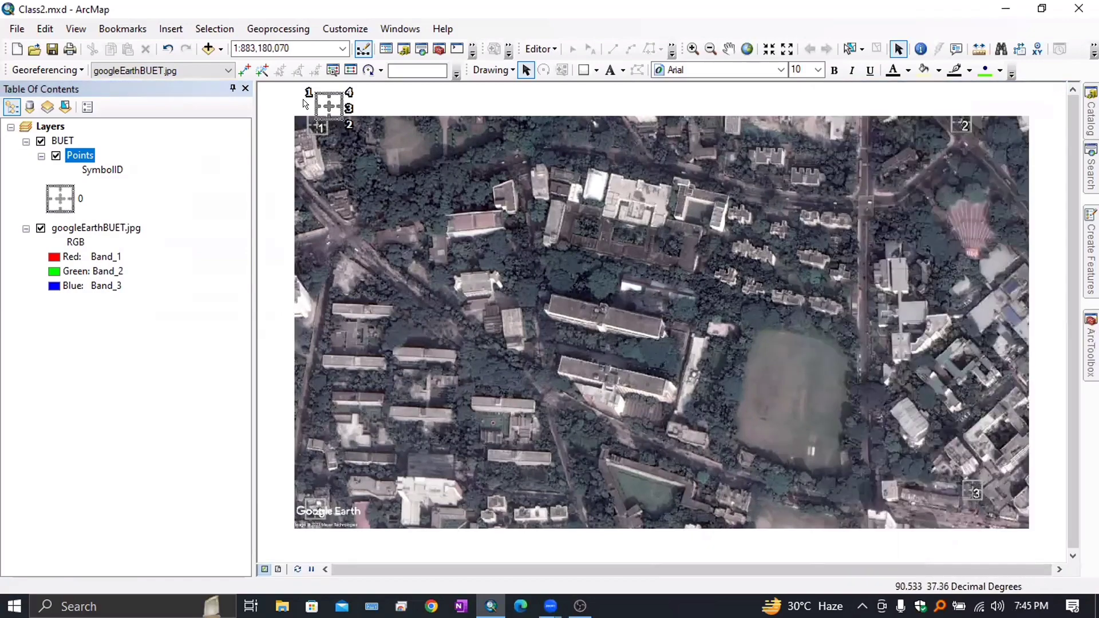
# View the extent of the Points layer with its four reference points, and return the map to full extent
pyautogui.rightClick(66, 160)
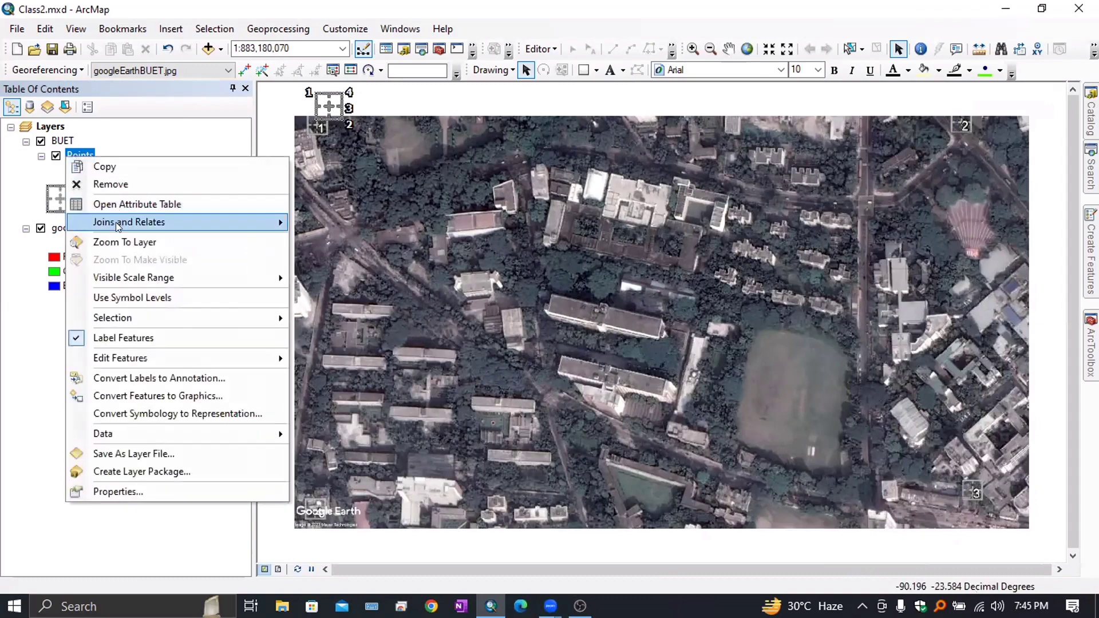
pyautogui.click(119, 243)
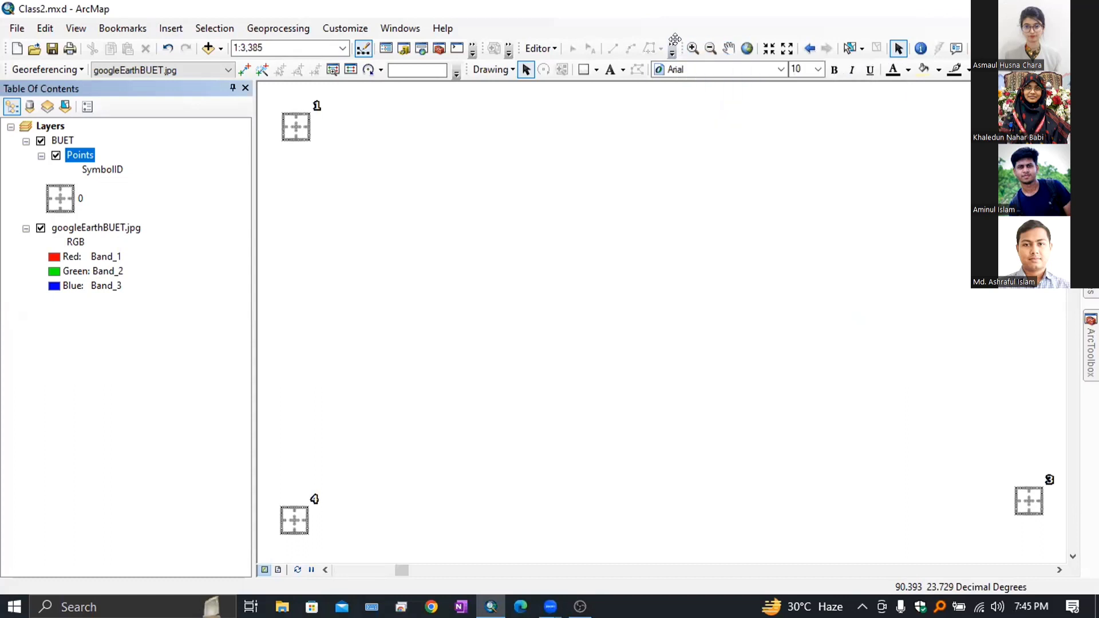
pyautogui.moveTo(678, 117); pyautogui.dragTo(690, 47)
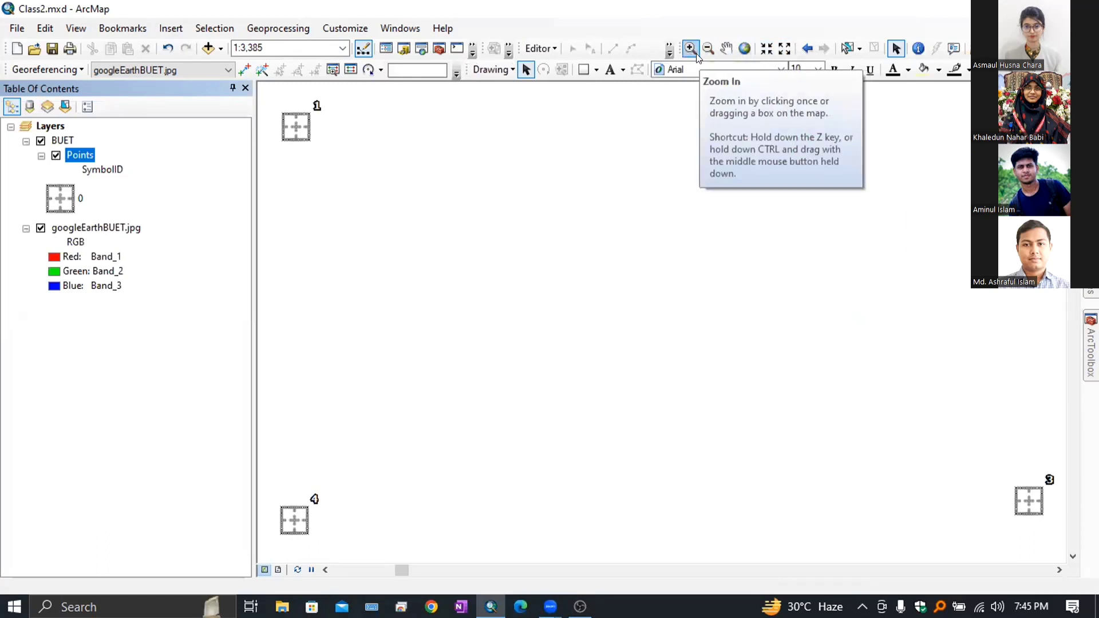
pyautogui.click(739, 52)
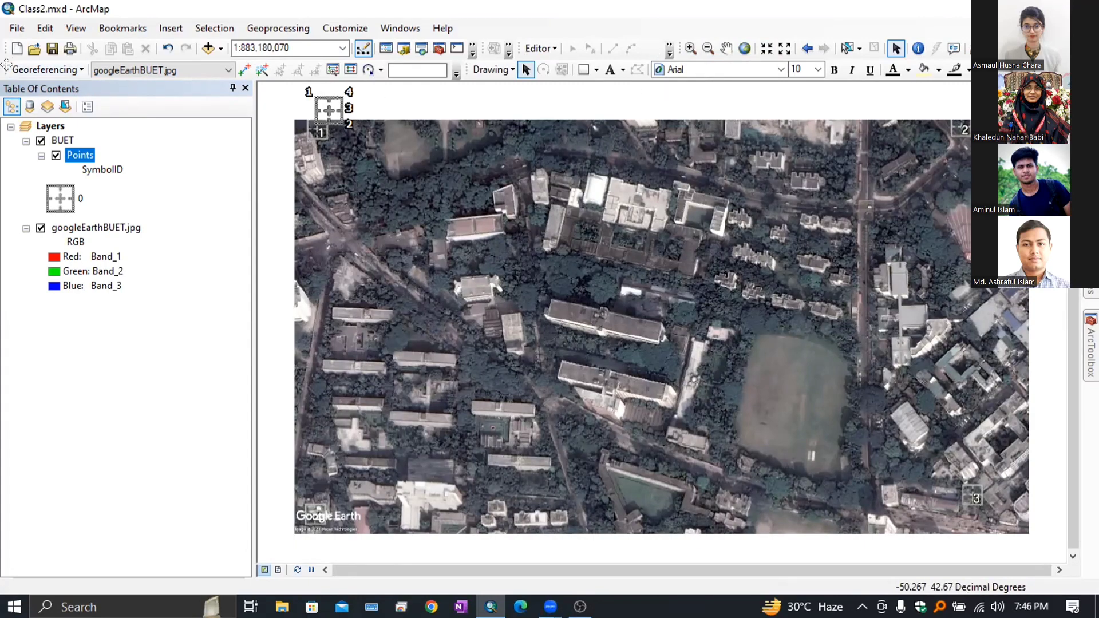
pyautogui.moveTo(7, 69); pyautogui.dragTo(417, 113)
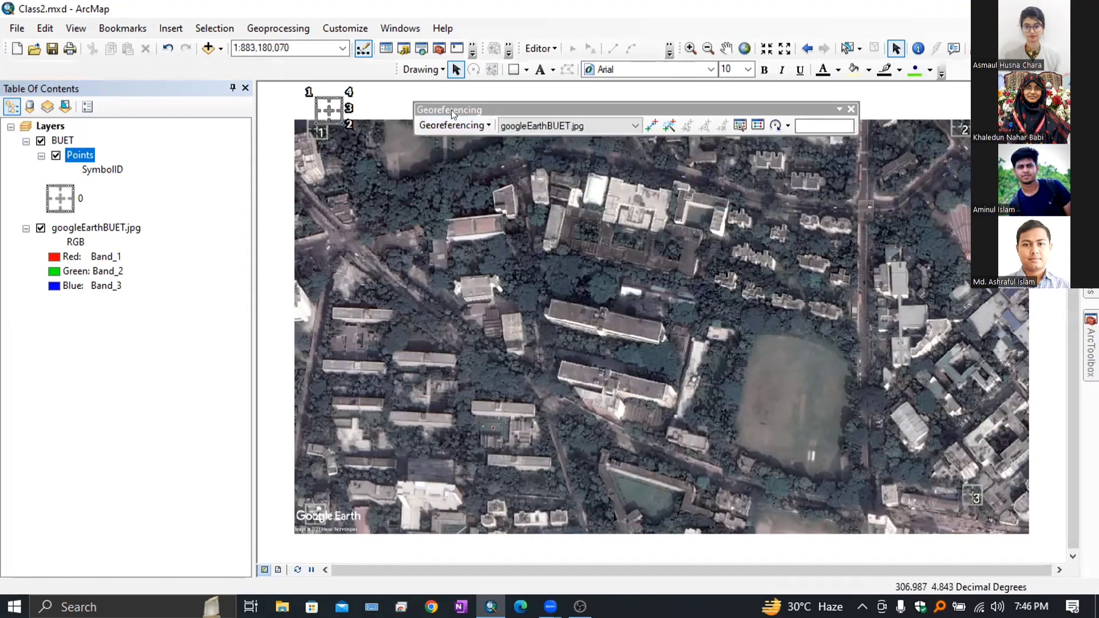
pyautogui.moveTo(503, 105); pyautogui.dragTo(91, 70)
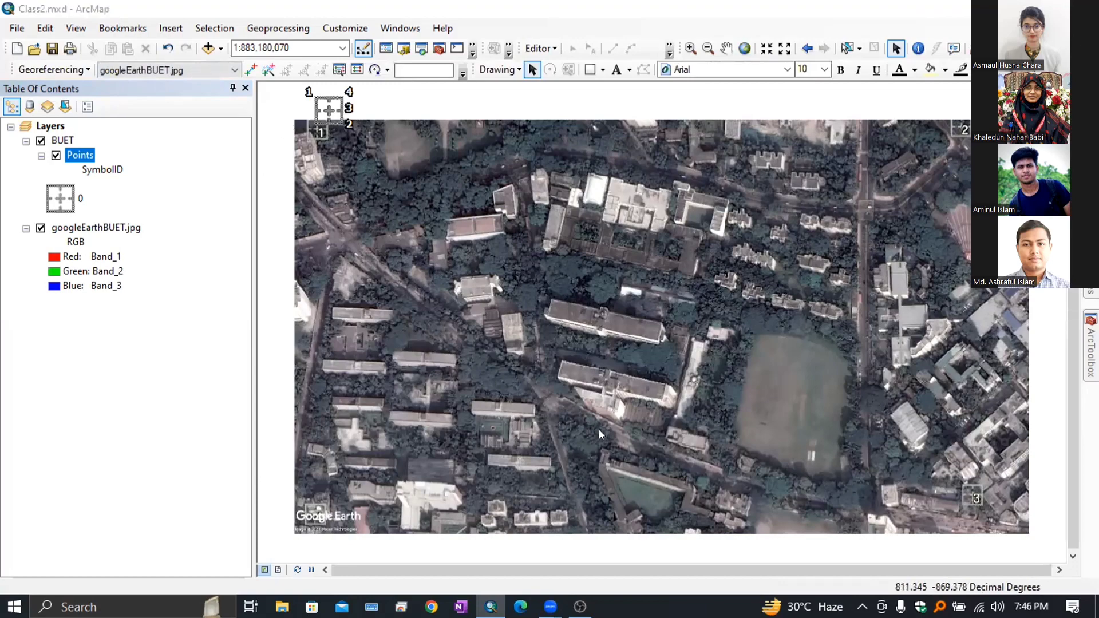
pyautogui.click(83, 70)
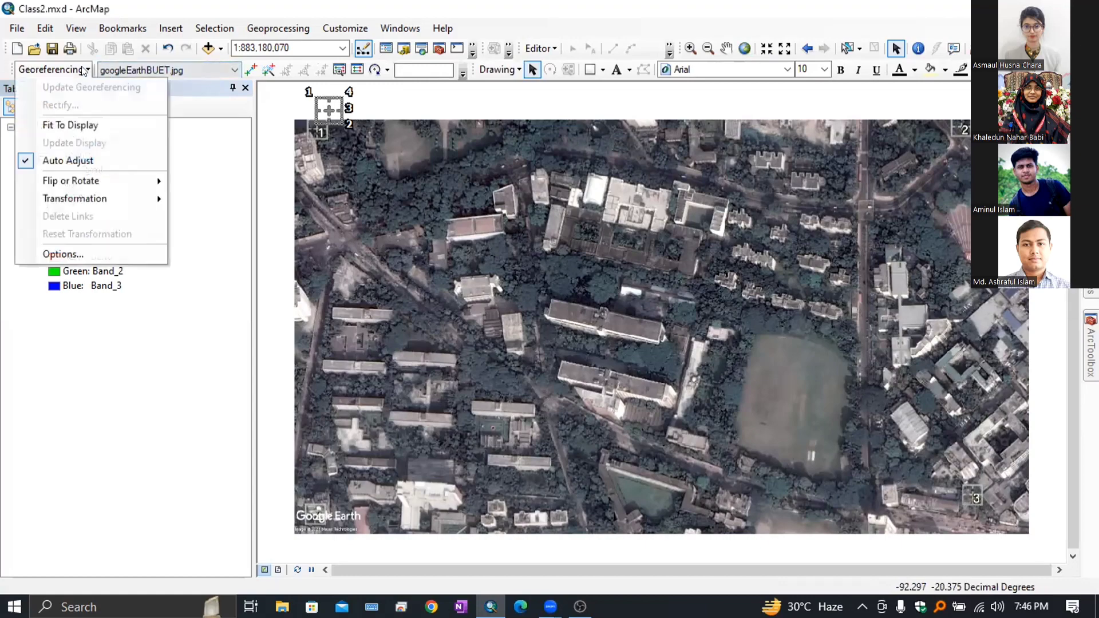
pyautogui.click(83, 70)
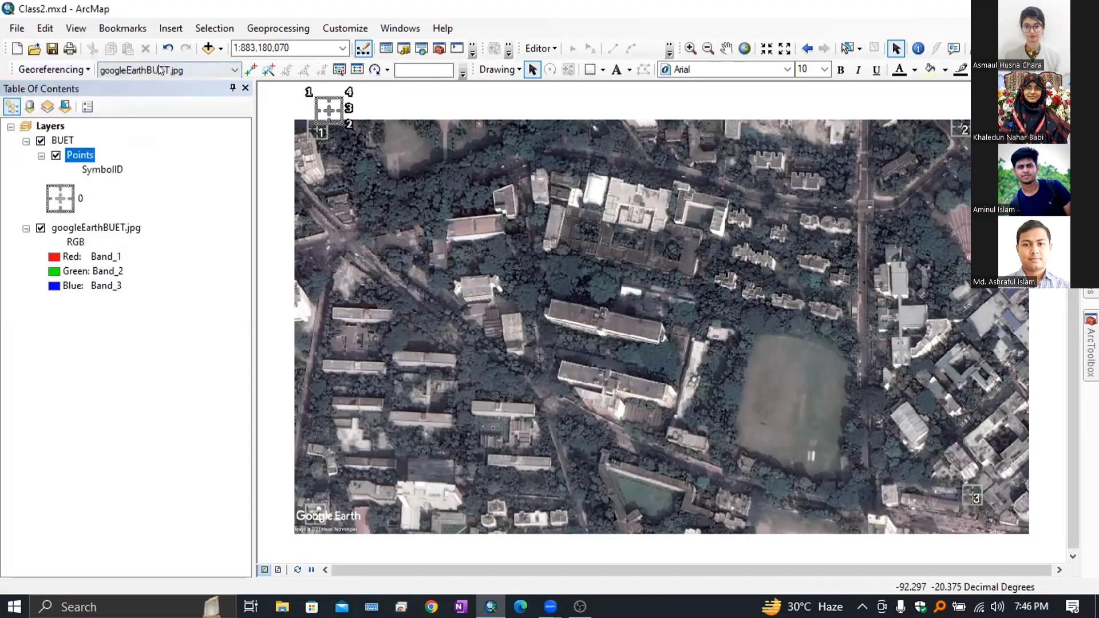
# Check that googleEarthBUET.jpg is the target layer for georeferencing
pyautogui.click(237, 70)
pyautogui.click(237, 70)
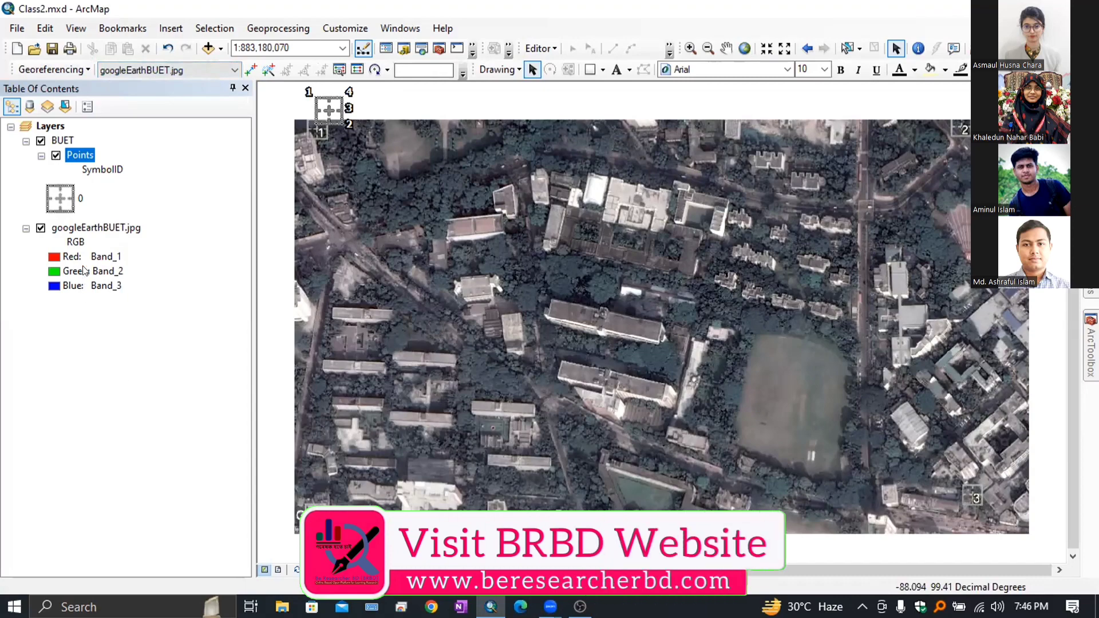
pyautogui.click(237, 67)
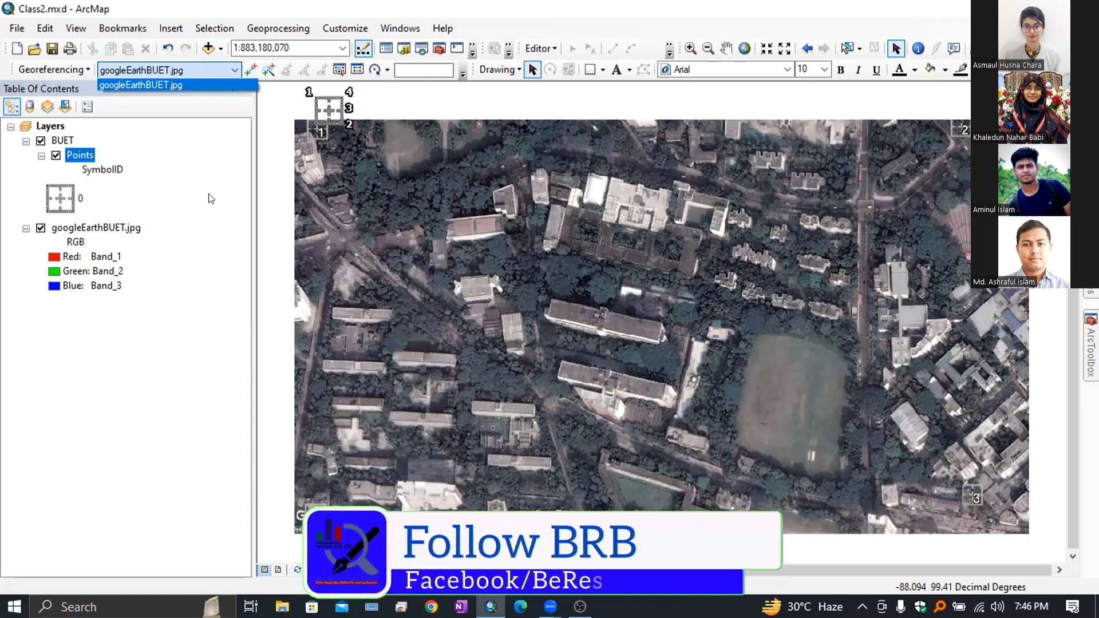
pyautogui.click(241, 184)
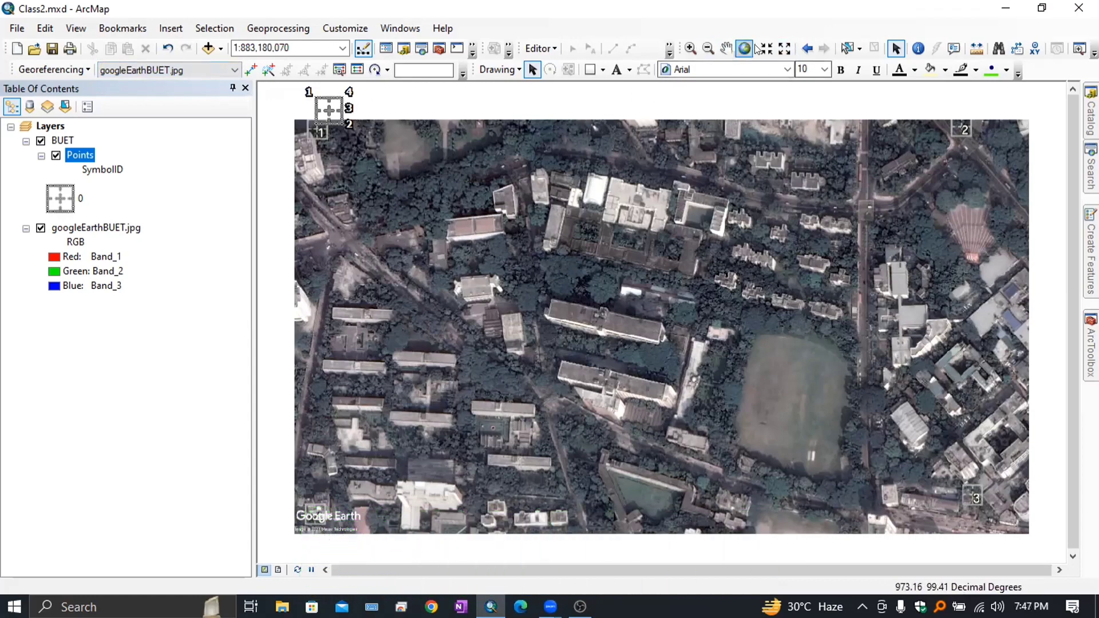
# Start a georeferencing control point at the centre of marker 1's cross on the googleEarthBUET.jpg image
pyautogui.click(691, 48)
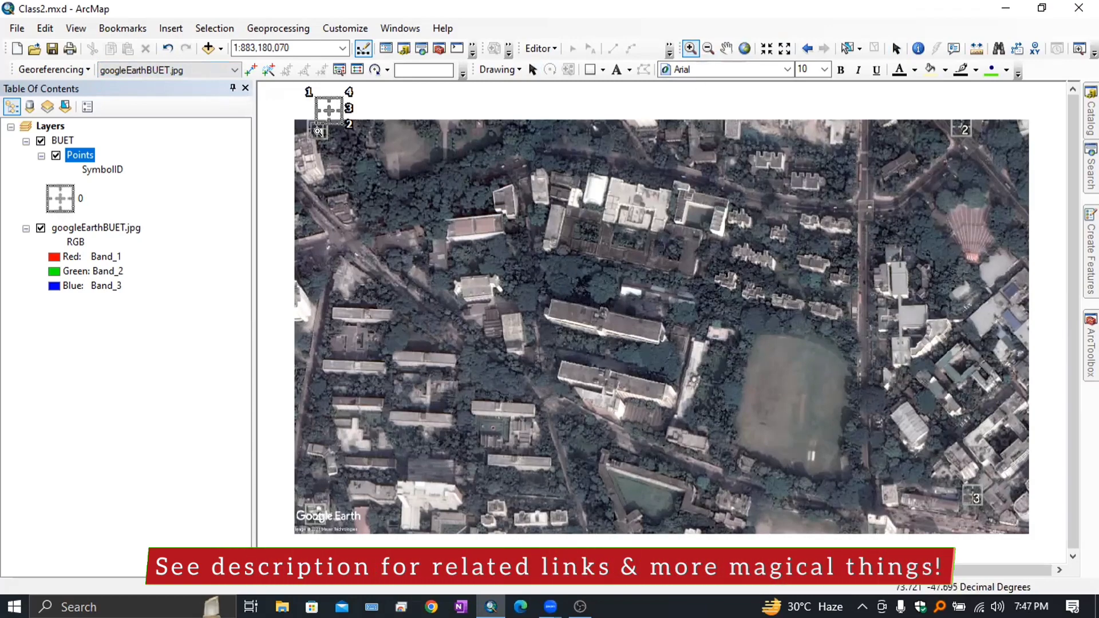
pyautogui.moveTo(310, 125); pyautogui.dragTo(328, 138)
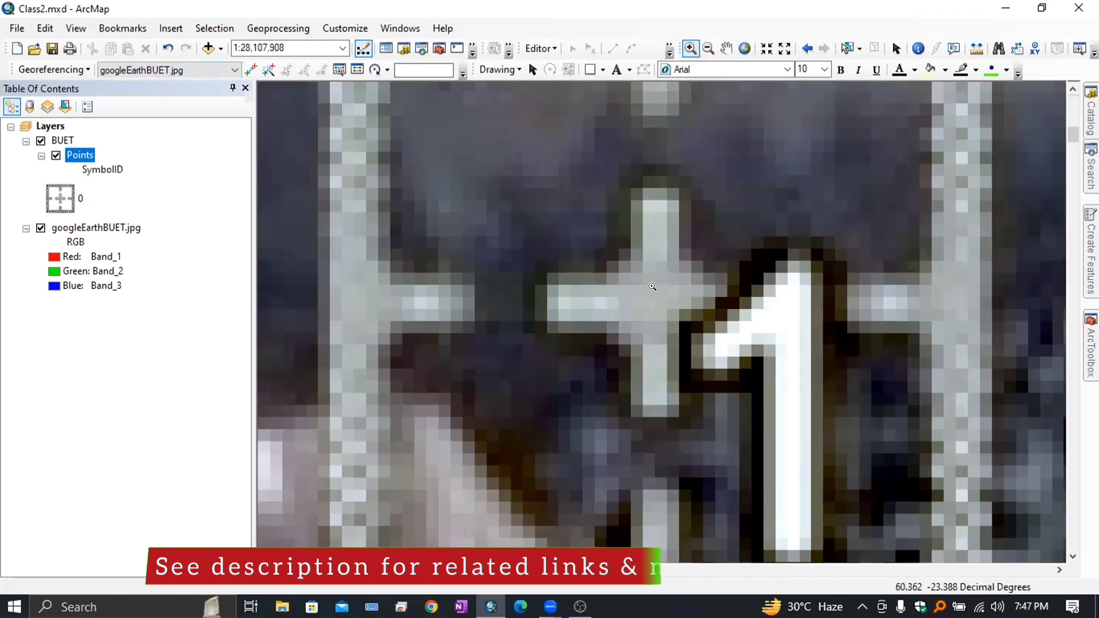
pyautogui.click(654, 296)
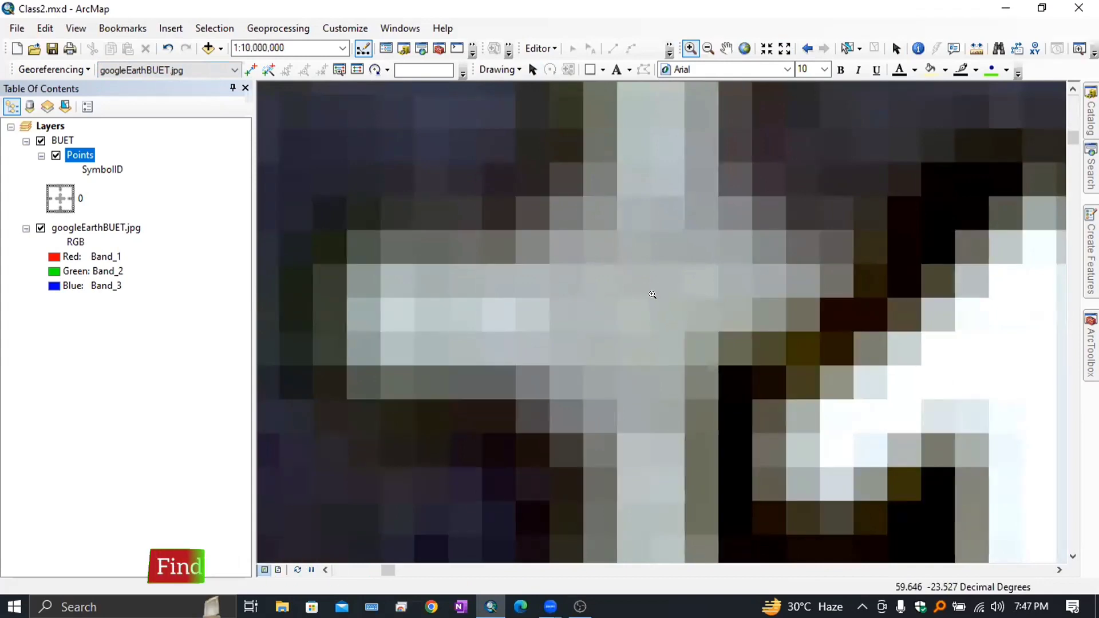
pyautogui.click(654, 298)
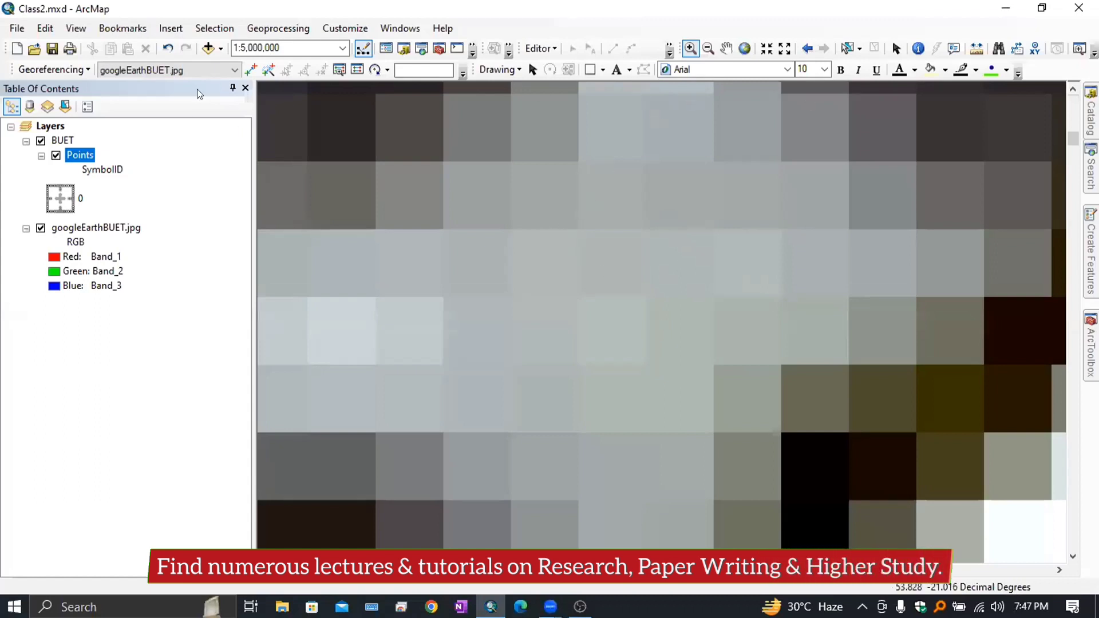
pyautogui.click(250, 70)
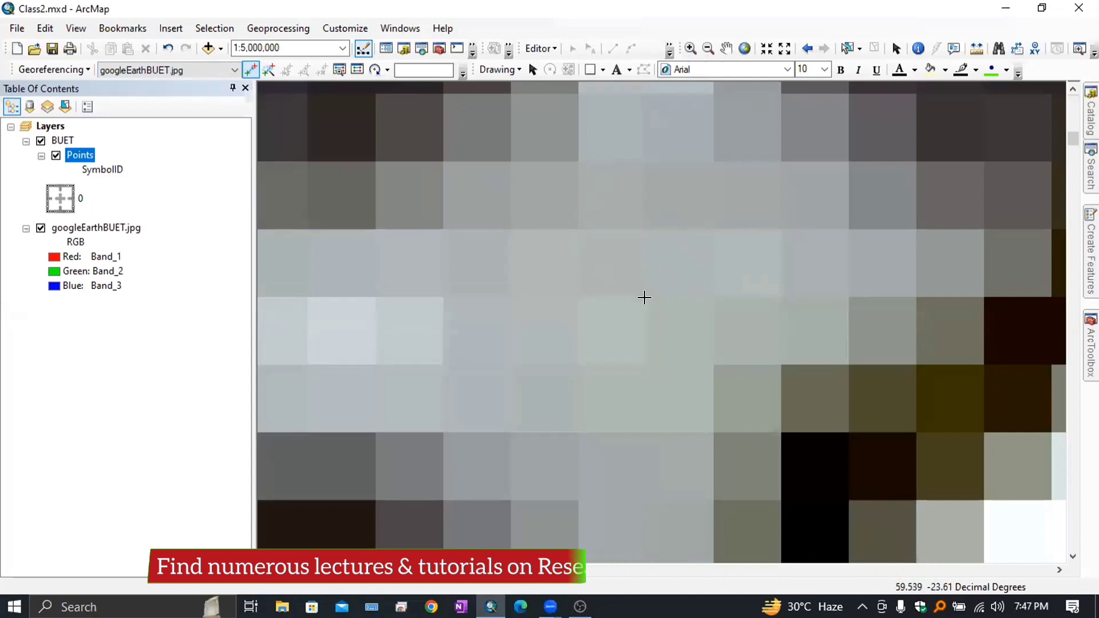
pyautogui.scroll(-3, 644, 297)
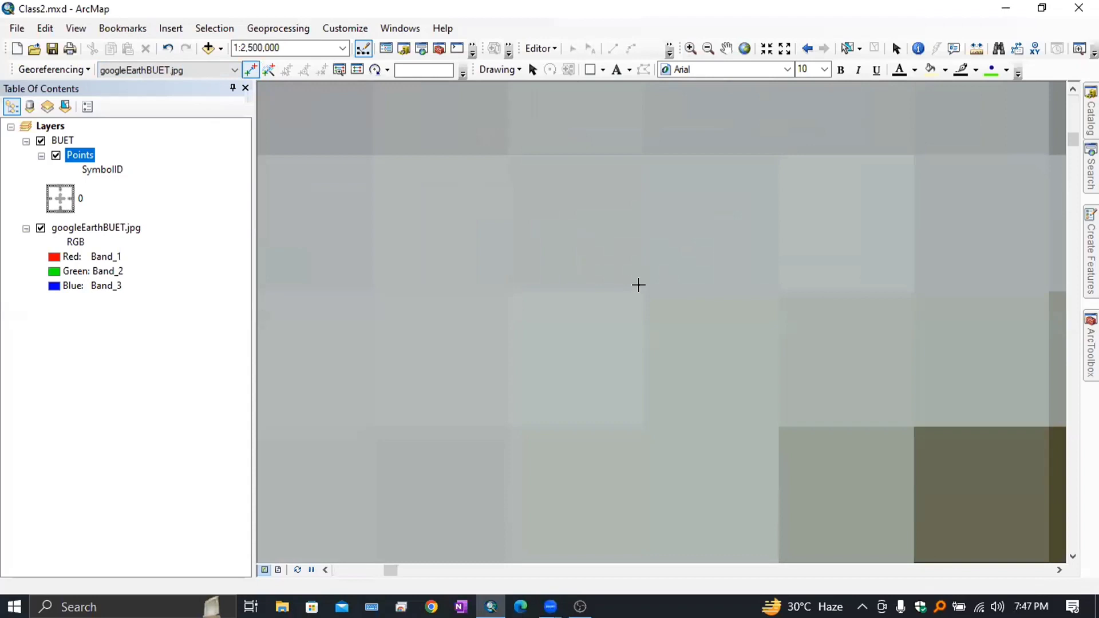
pyautogui.click(639, 285)
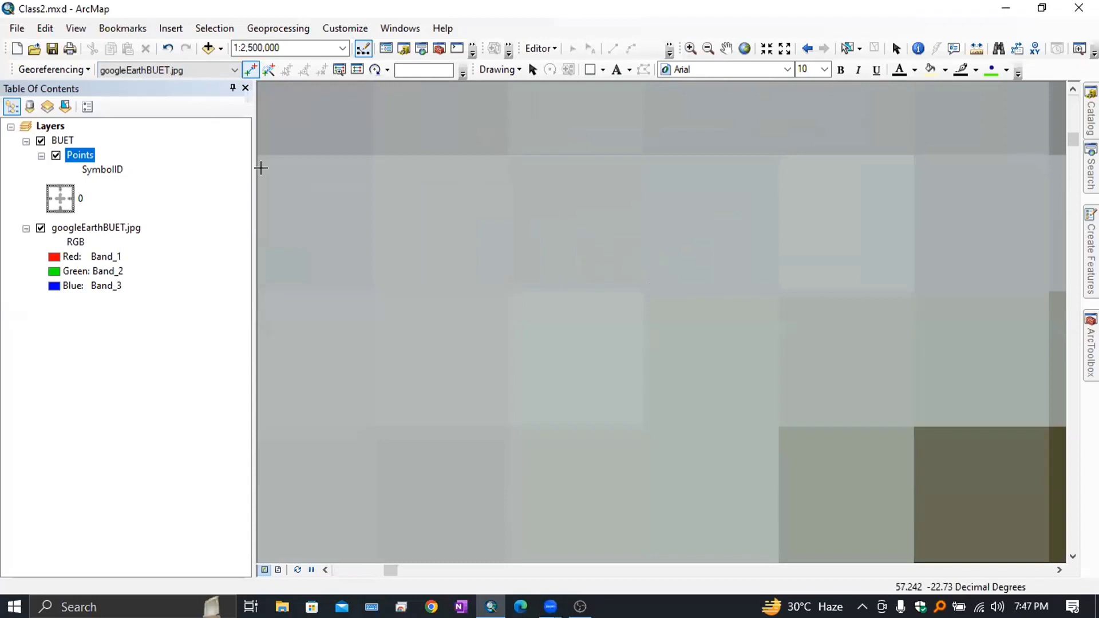
# Link the started control point to point 1 of the Points layer, using that layer's extent
pyautogui.rightClick(79, 154)
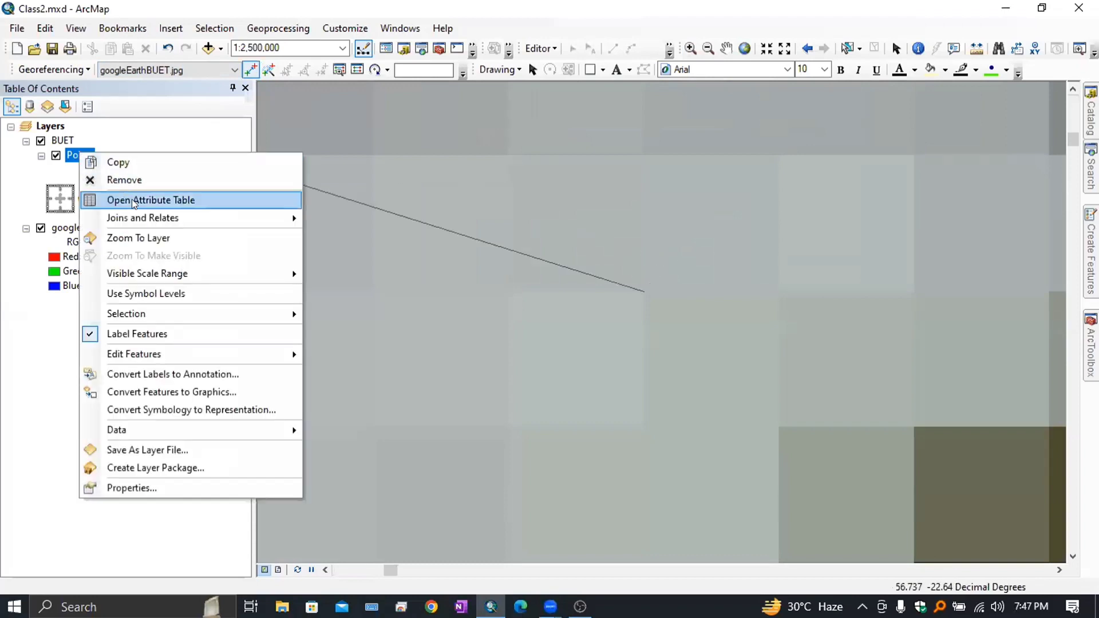
pyautogui.click(149, 239)
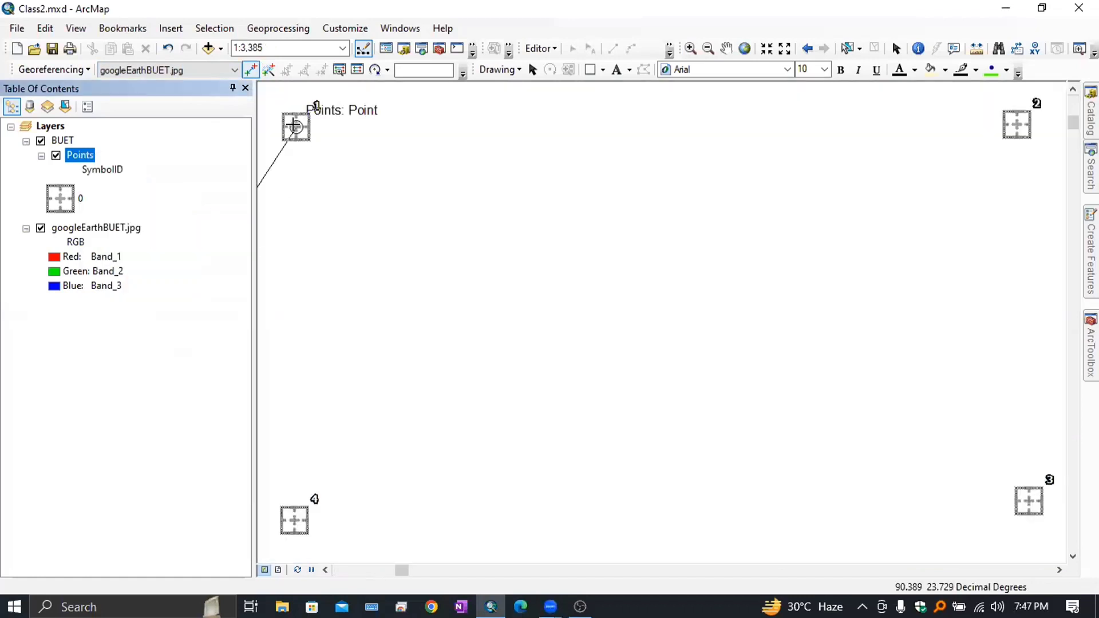
pyautogui.click(294, 124)
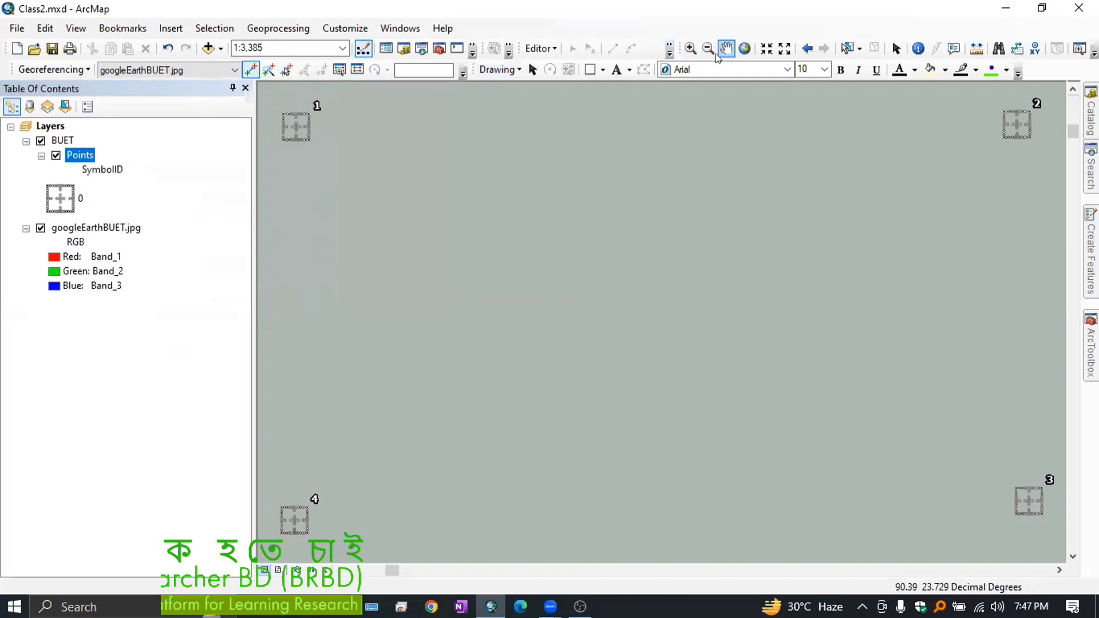
# Start a second control point at the centre of marker 2's cross on the googleEarthBUET.jpg image
pyautogui.click(746, 48)
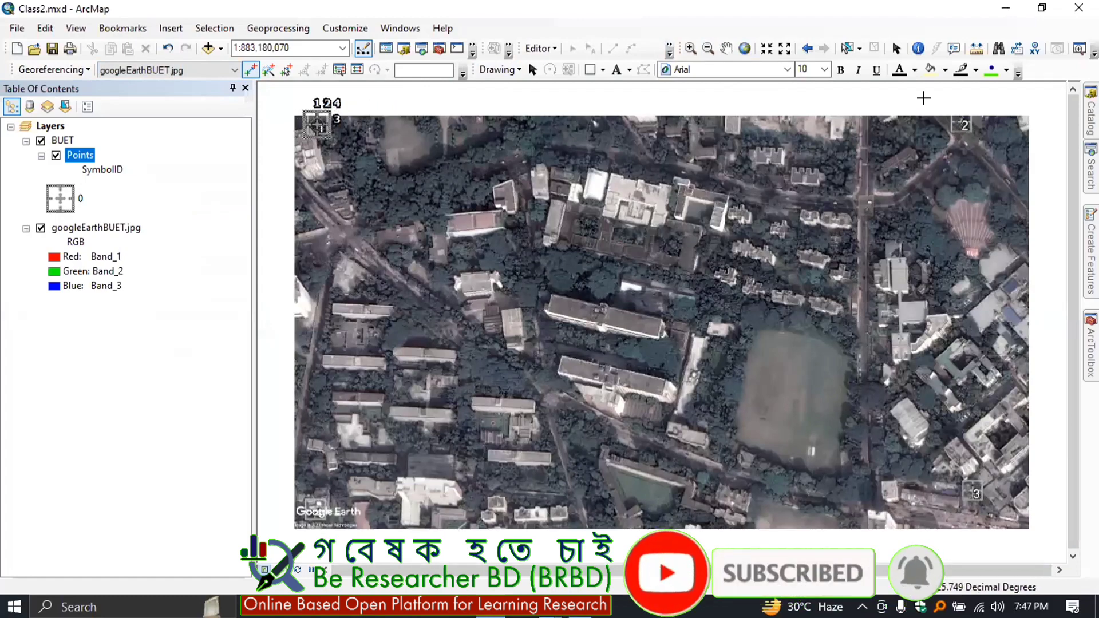
pyautogui.click(690, 49)
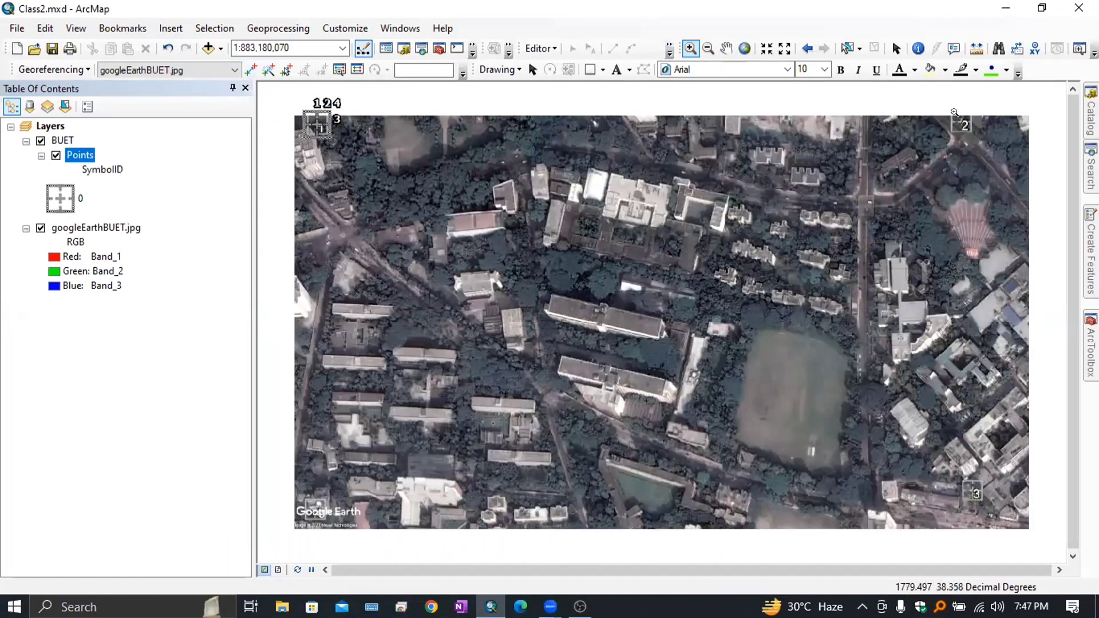
pyautogui.click(966, 126)
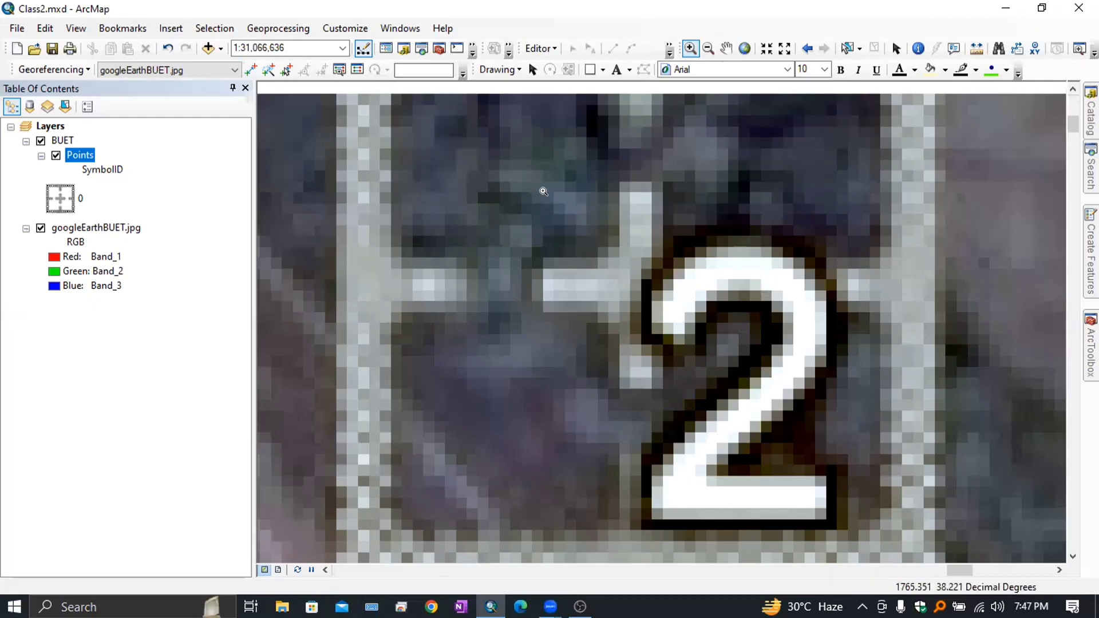
pyautogui.moveTo(551, 197); pyautogui.dragTo(722, 375)
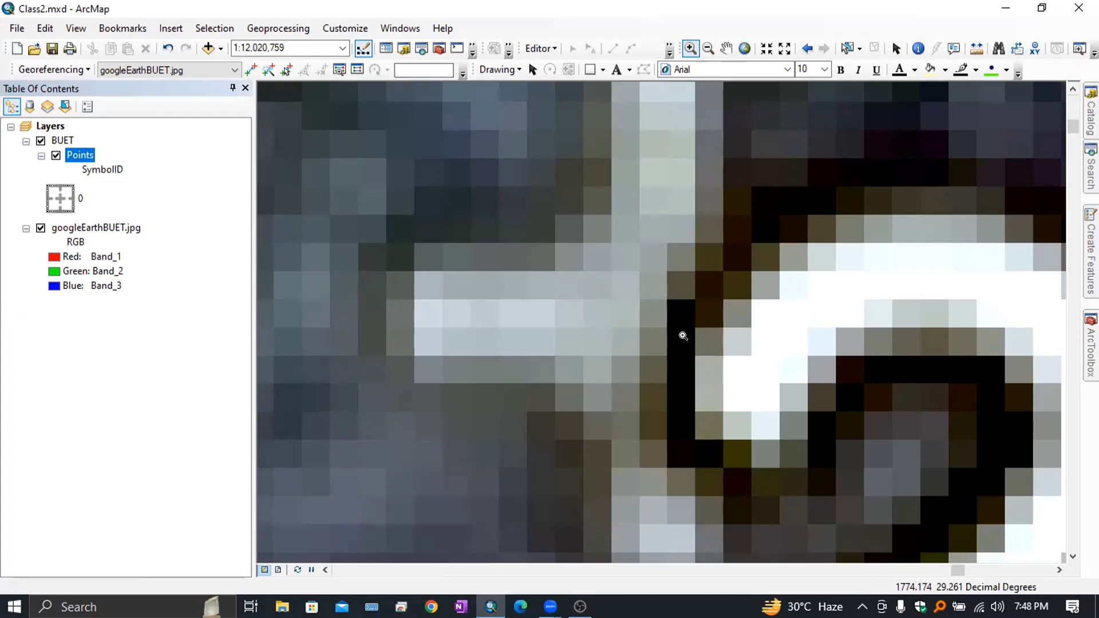
pyautogui.scroll(1, 683, 336)
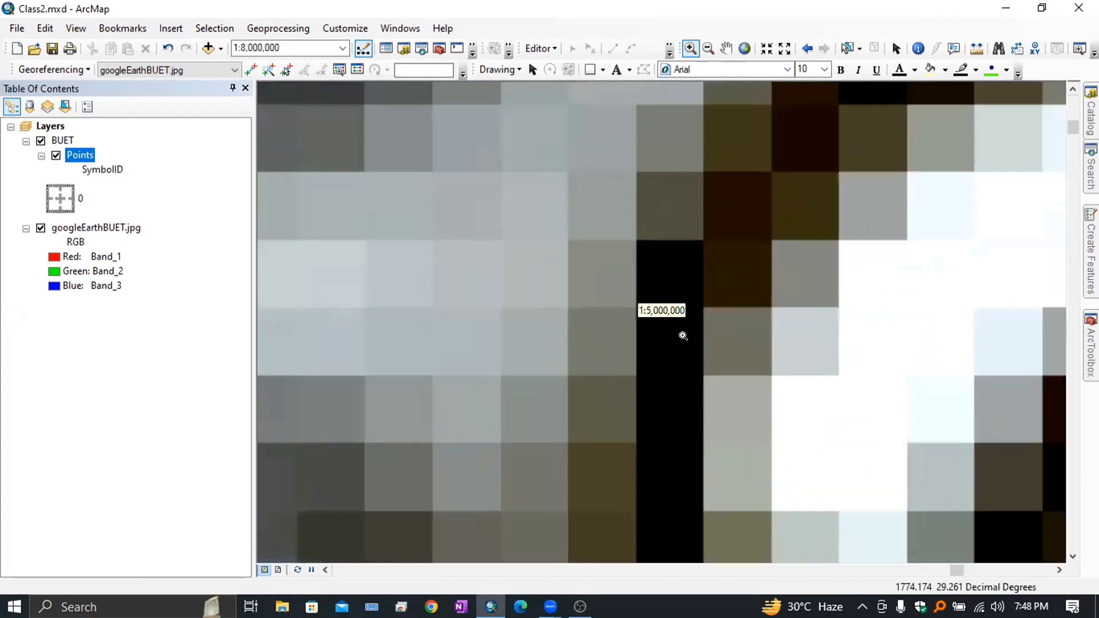
pyautogui.scroll(-1, 683, 336)
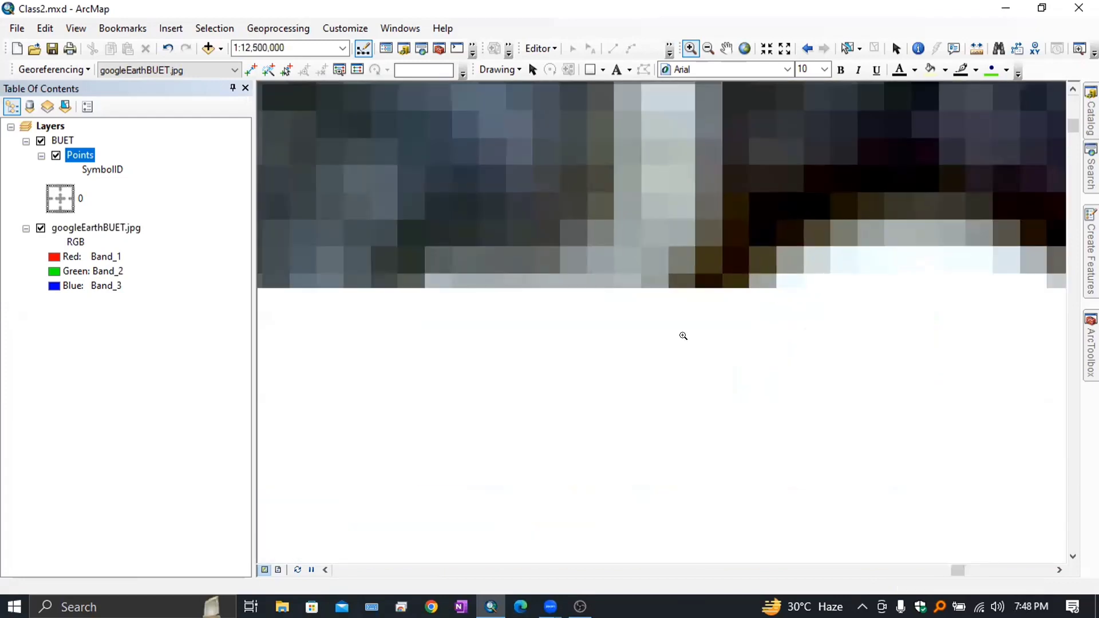
pyautogui.scroll(4, 698, 331)
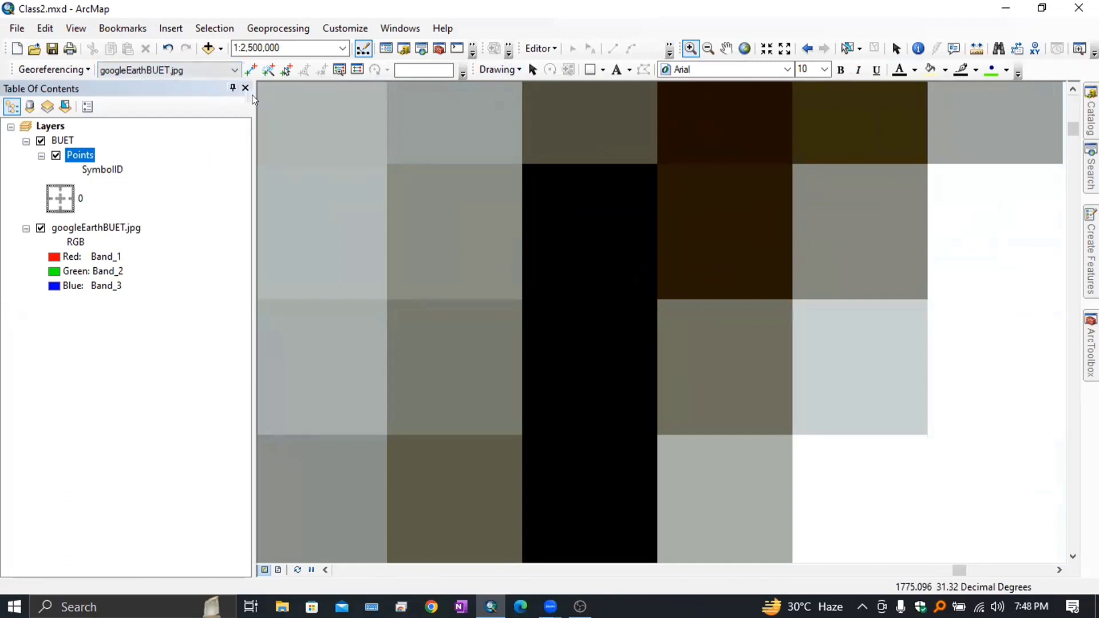
pyautogui.click(252, 69)
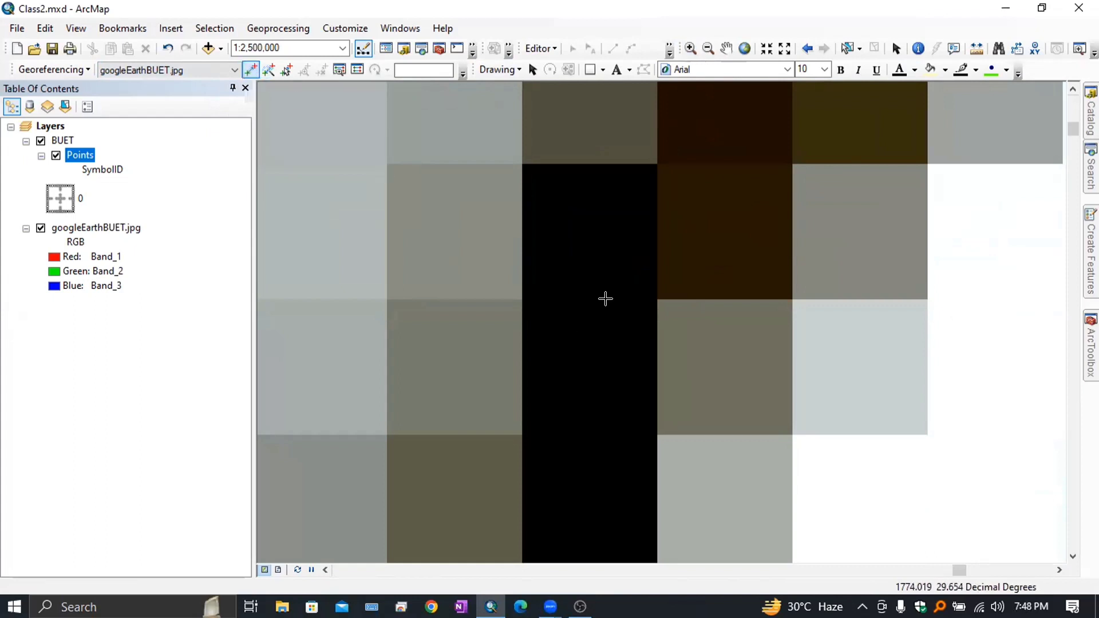
pyautogui.scroll(-1, 645, 294)
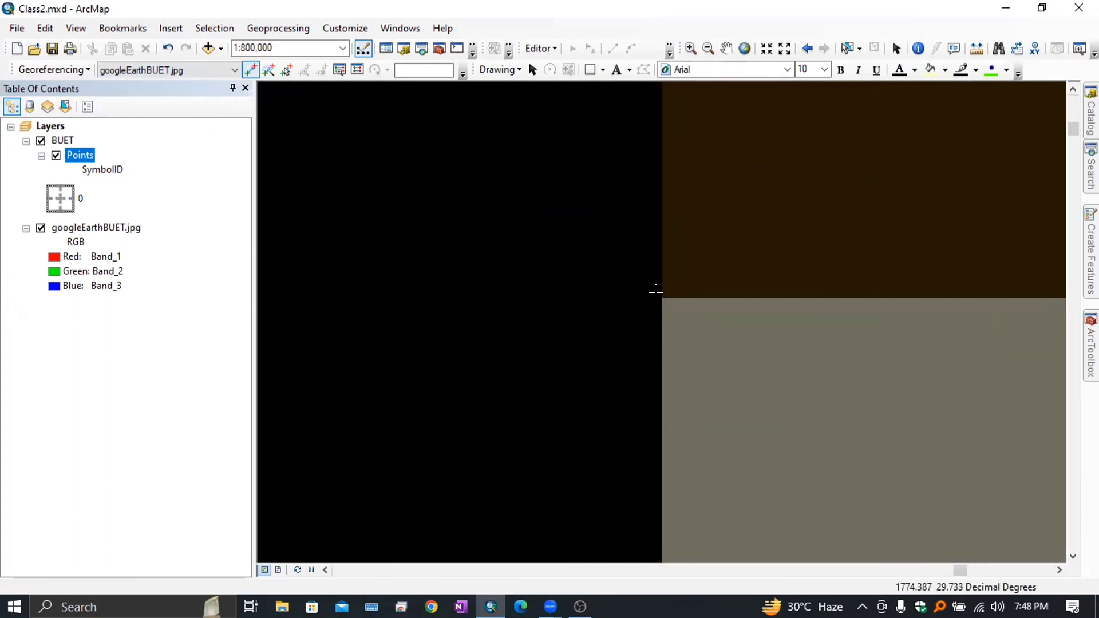
pyautogui.click(662, 297)
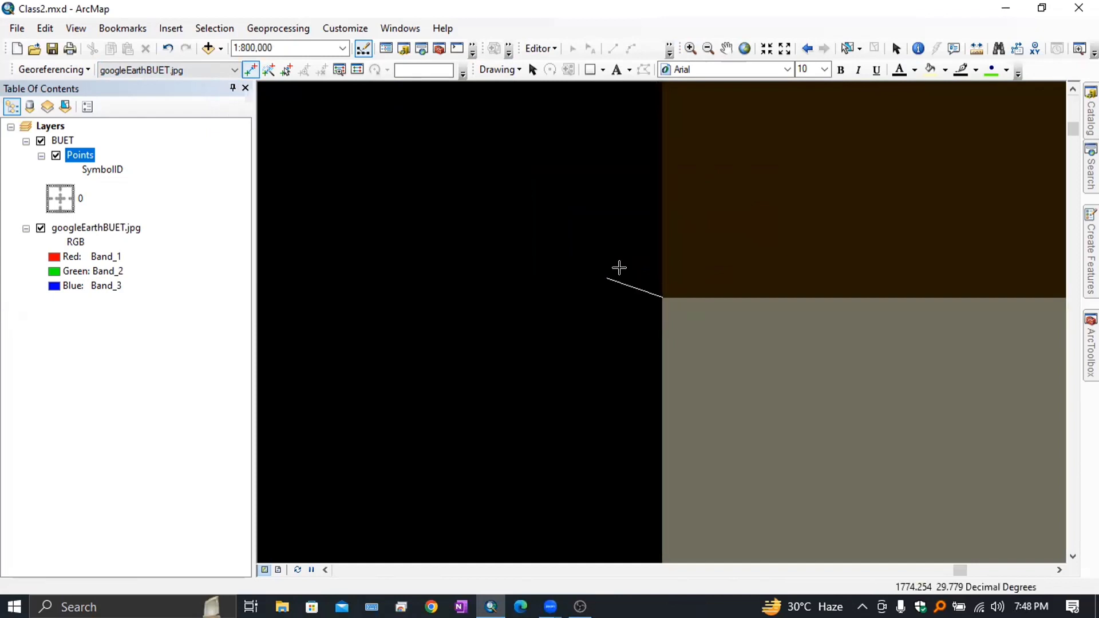
# Link the started second control point to point 2 of the Points layer, using that layer's extent
pyautogui.rightClick(79, 159)
pyautogui.click(138, 240)
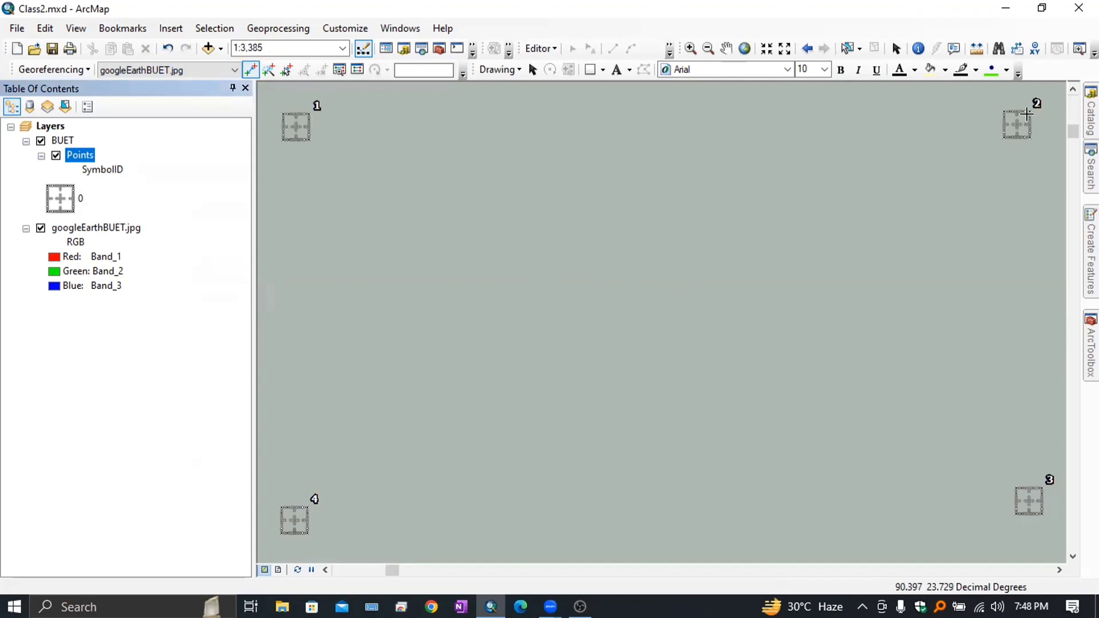
pyautogui.click(1015, 115)
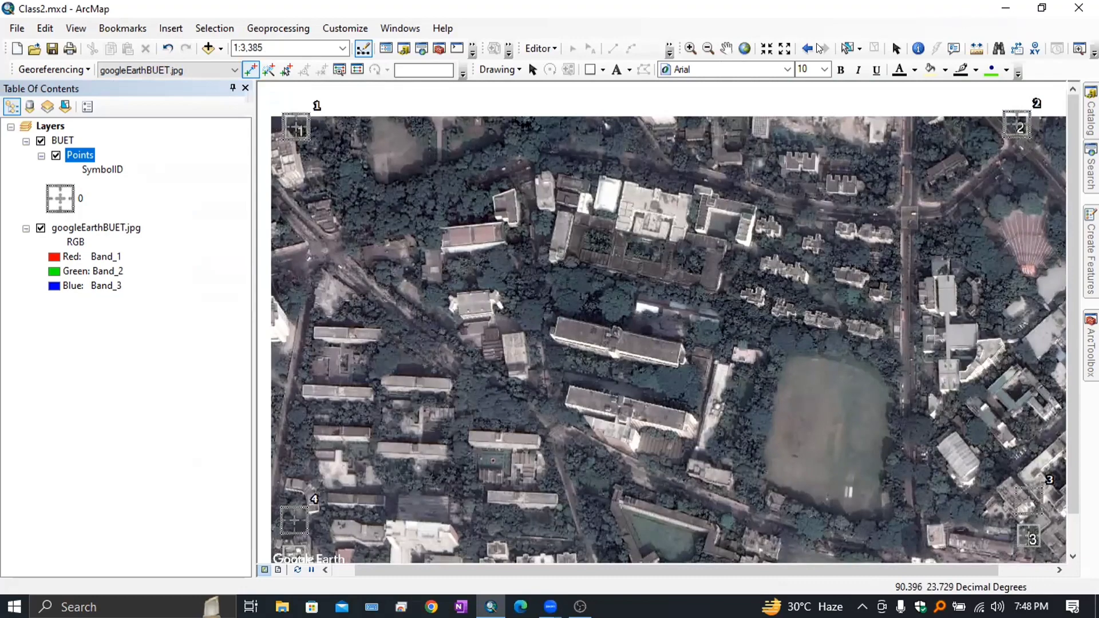
# Start a third control point at the centre of marker 3's cross on the googleEarthBUET.jpg image
pyautogui.click(691, 48)
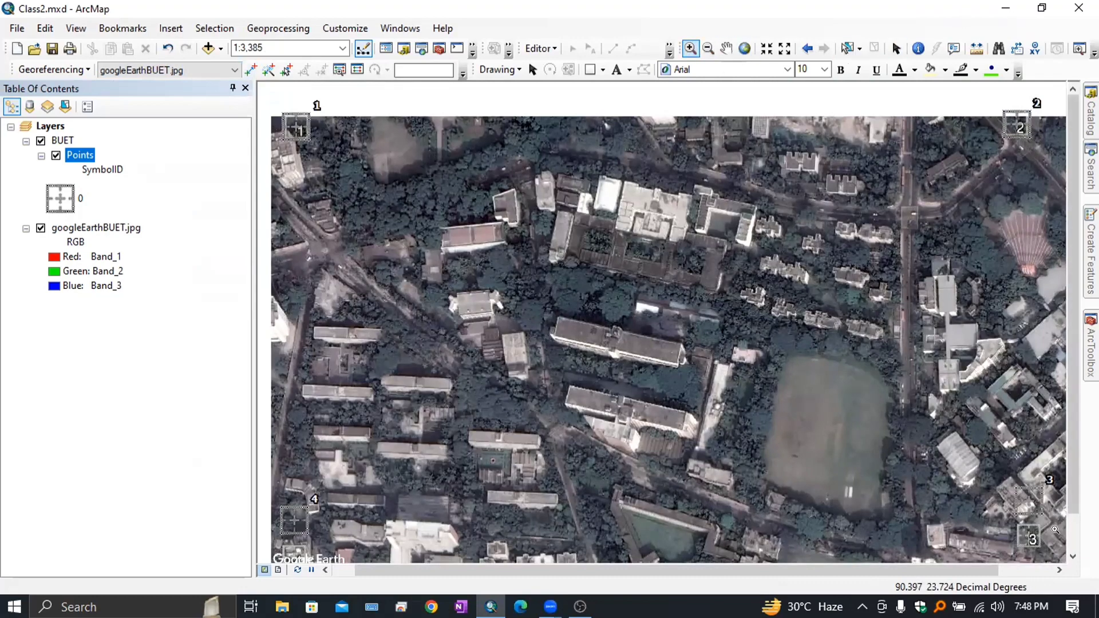
pyautogui.scroll(3, 1064, 564)
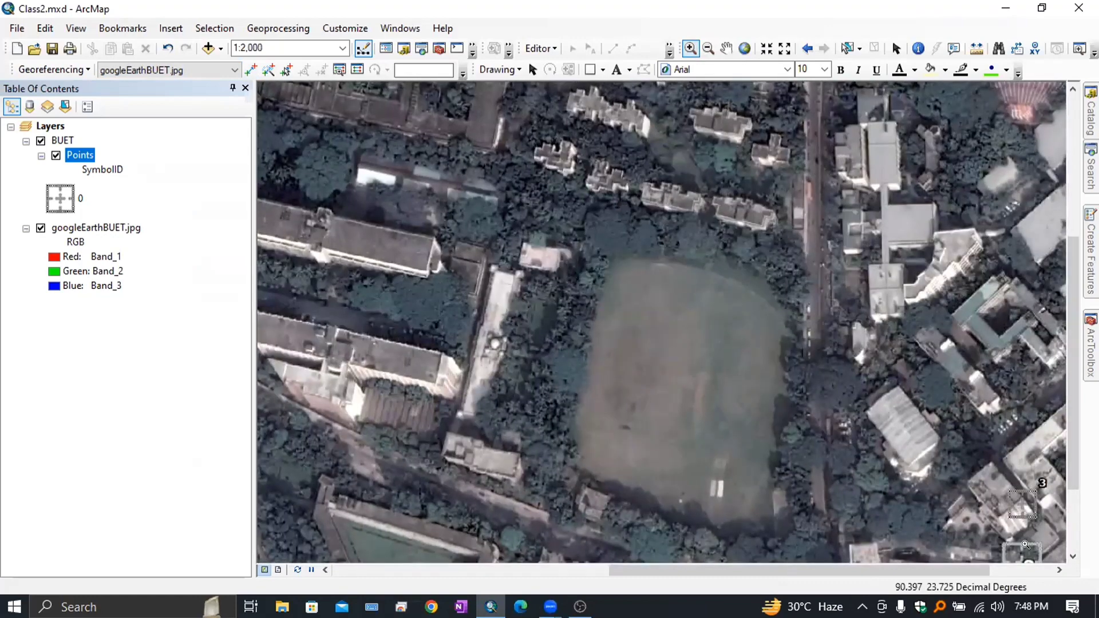
pyautogui.moveTo(1069, 410); pyautogui.dragTo(1027, 453)
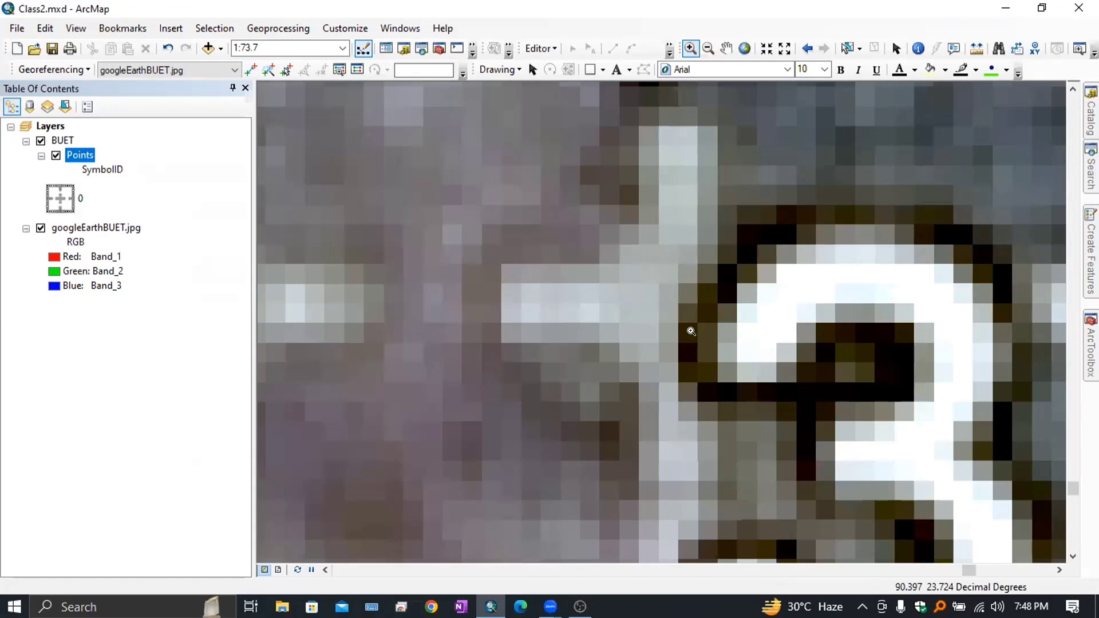
pyautogui.scroll(3, 691, 331)
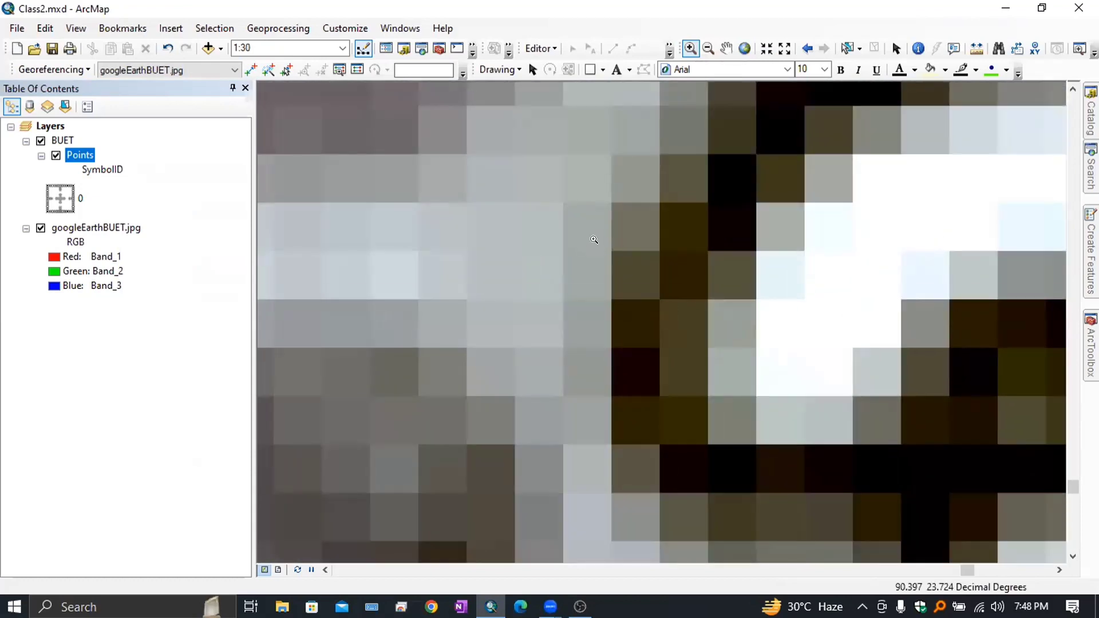
pyautogui.moveTo(595, 240); pyautogui.dragTo(624, 263)
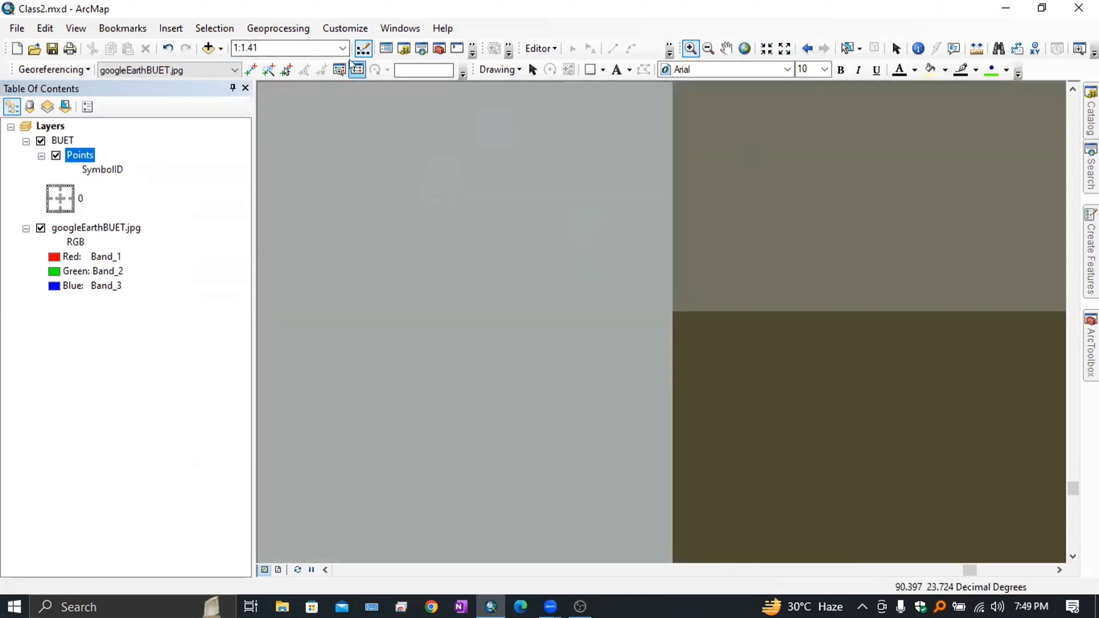
pyautogui.click(250, 69)
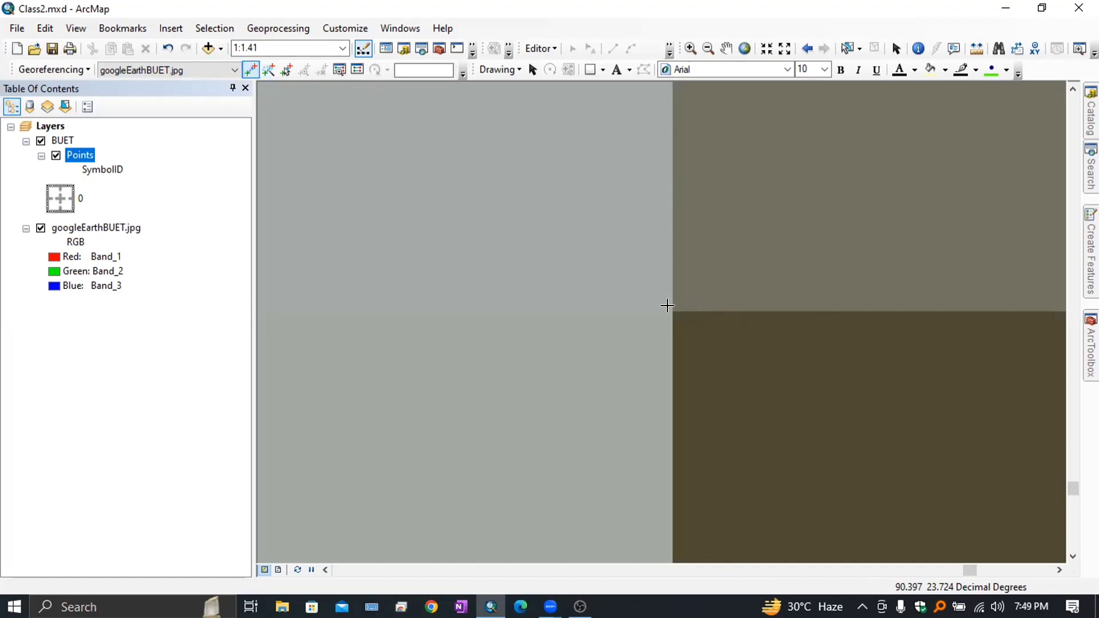
pyautogui.click(668, 306)
# Link the started third control point to point 3 of the Points layer, using that layer's extent
pyautogui.rightClick(81, 158)
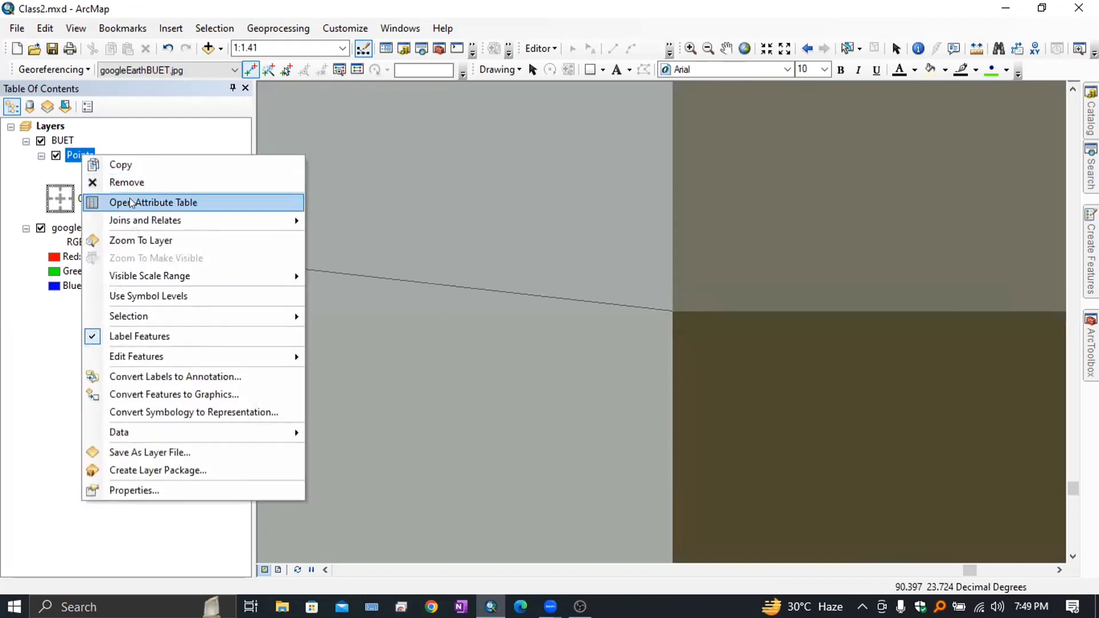
pyautogui.click(150, 240)
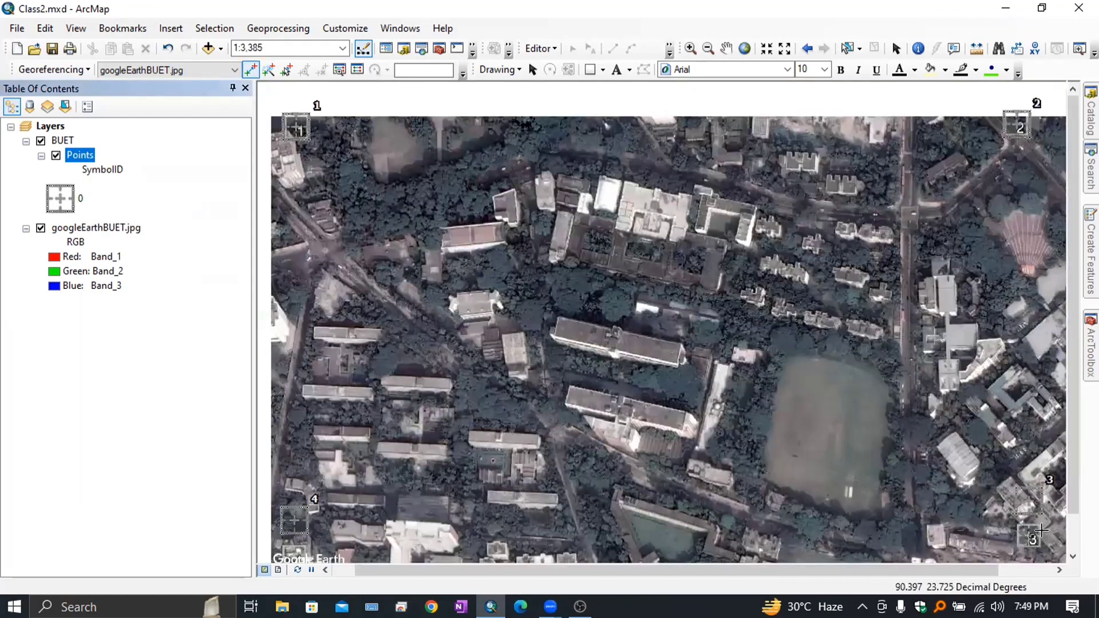
pyautogui.click(1025, 493)
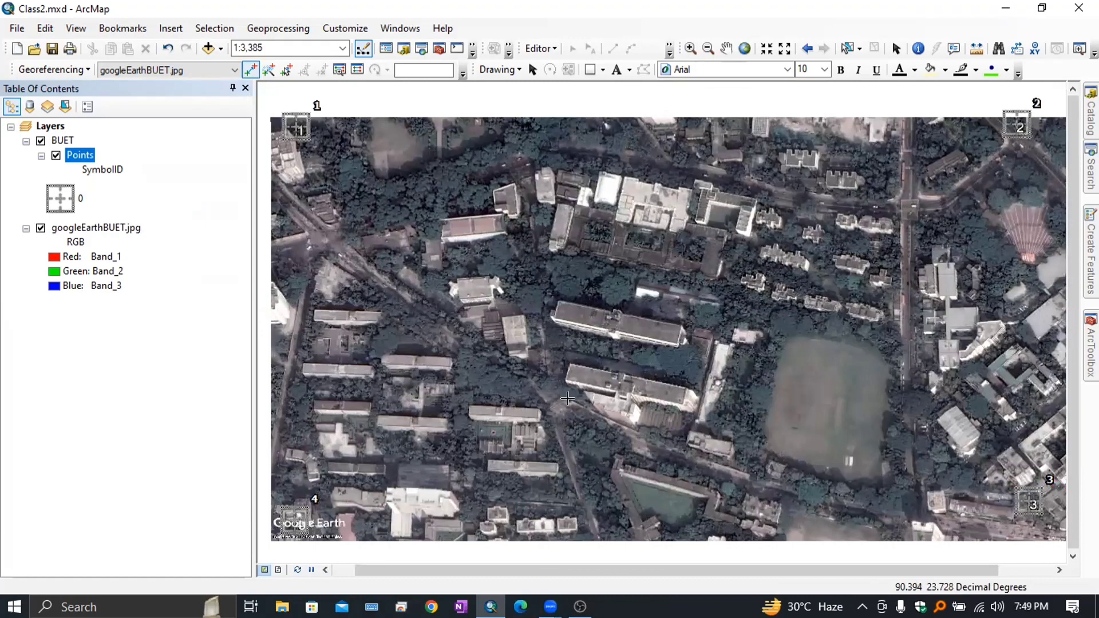
# Add a fourth control point from the centre of marker 4's cross on the image to point 4 of the Points layer
pyautogui.scroll(5, 296, 519)
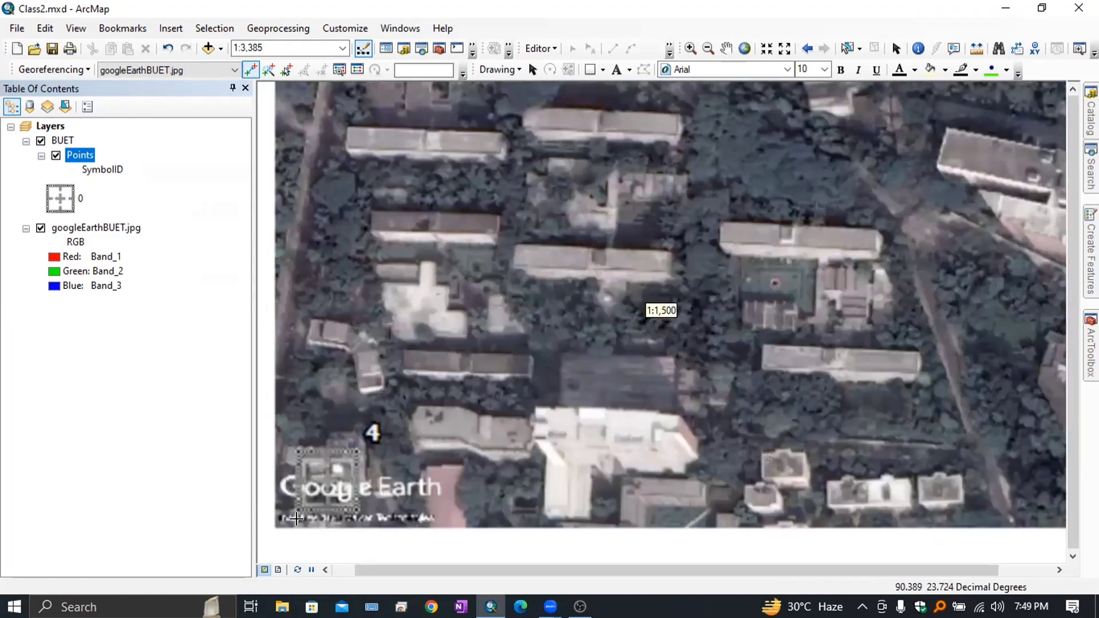
pyautogui.scroll(2, 385, 383)
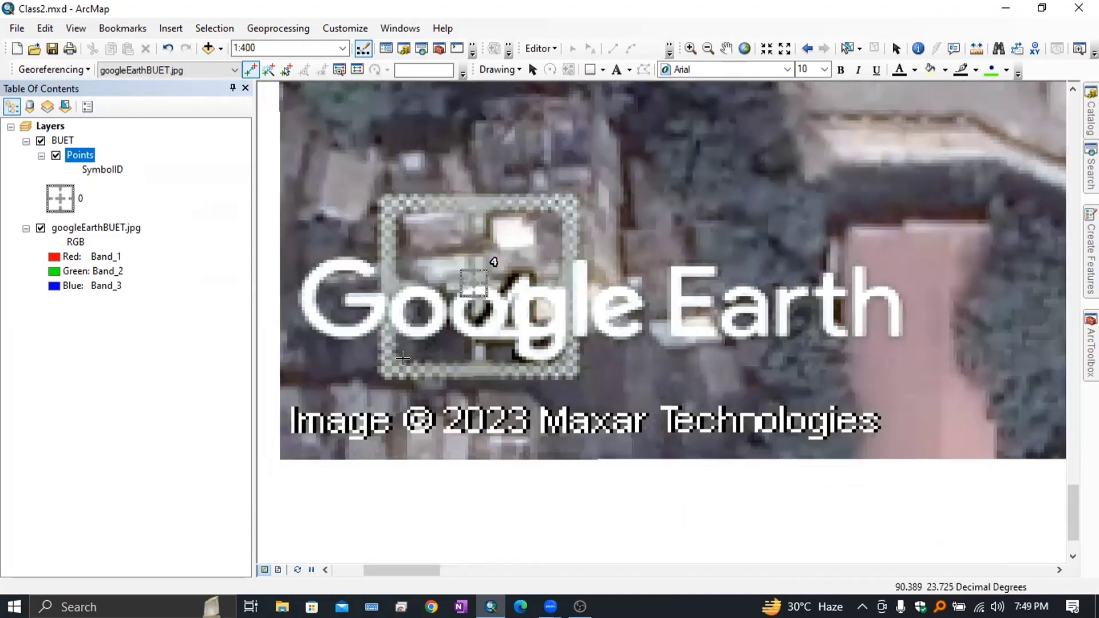
pyautogui.scroll(3, 424, 306)
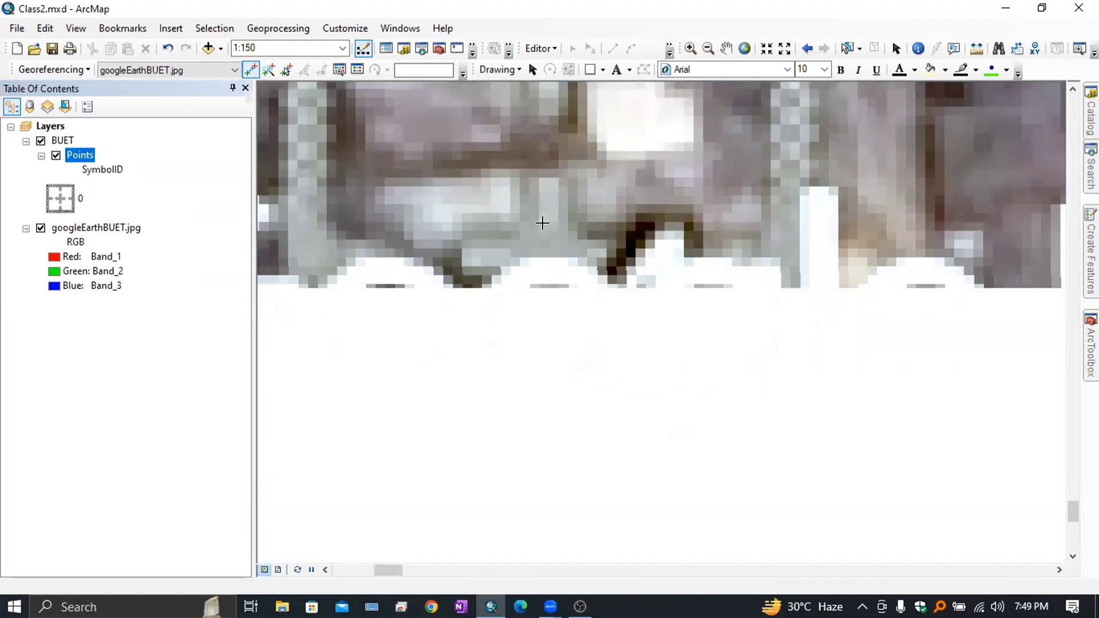
pyautogui.scroll(2, 514, 232)
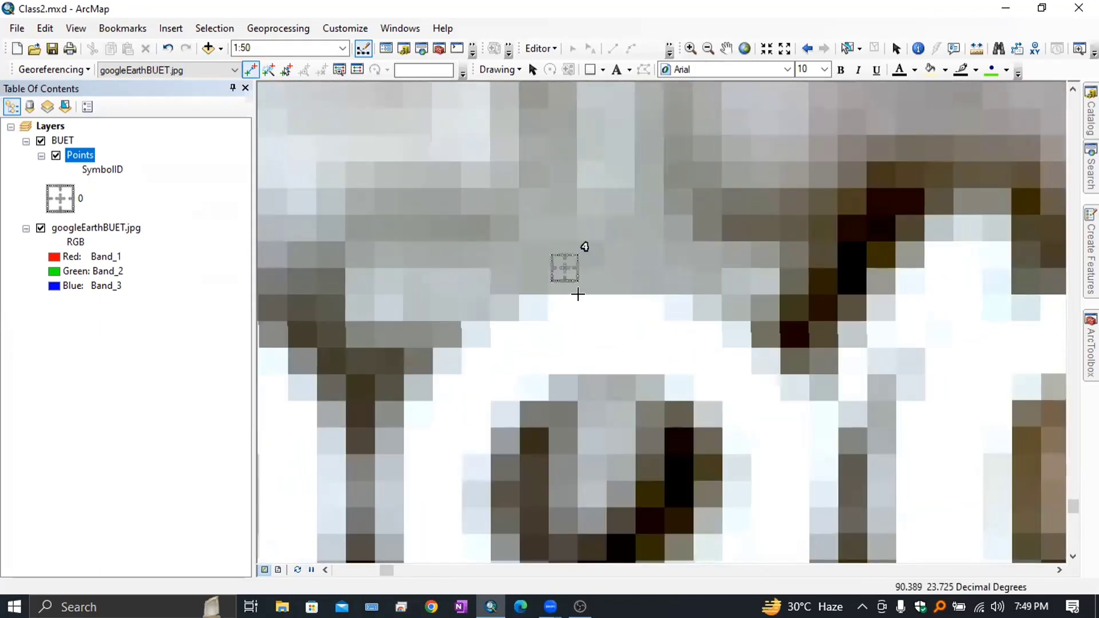
pyautogui.scroll(2, 563, 282)
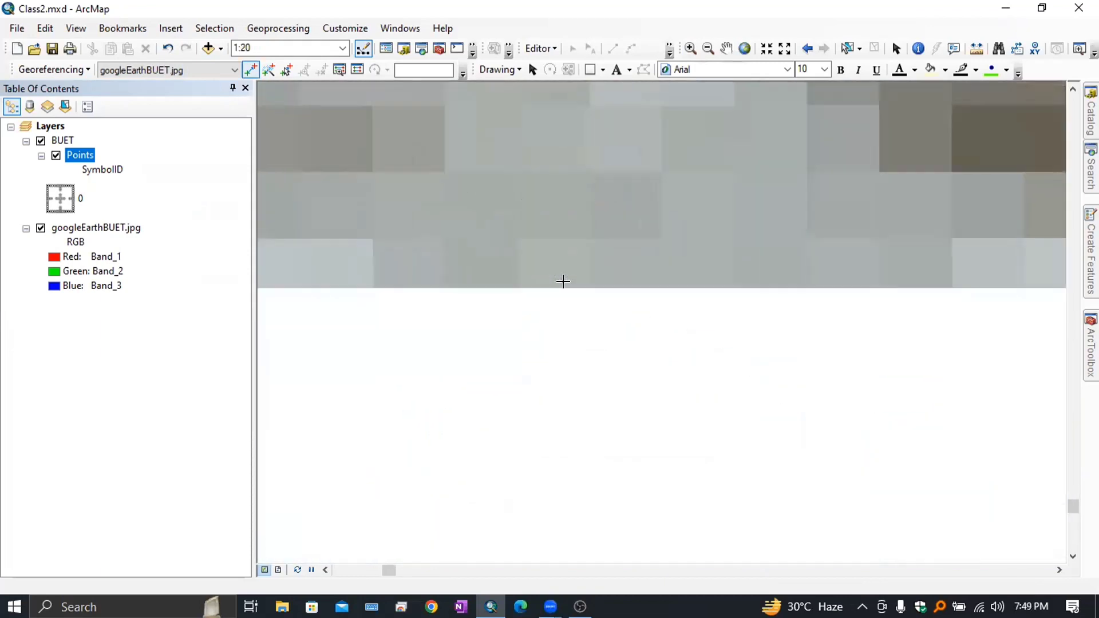
pyautogui.scroll(-2, 563, 281)
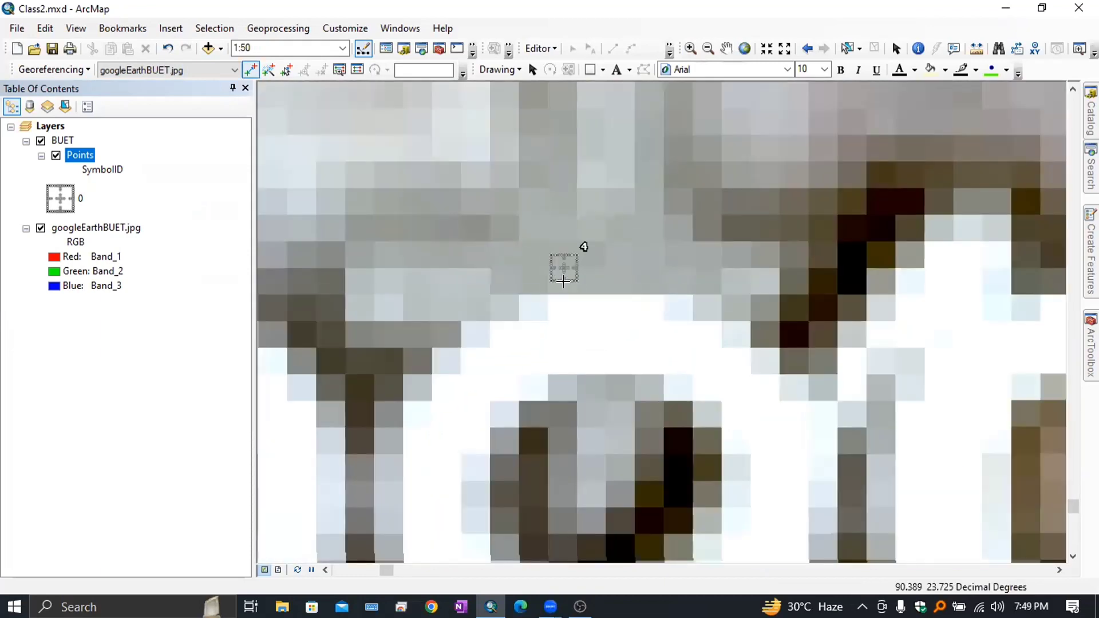
pyautogui.scroll(-2, 575, 280)
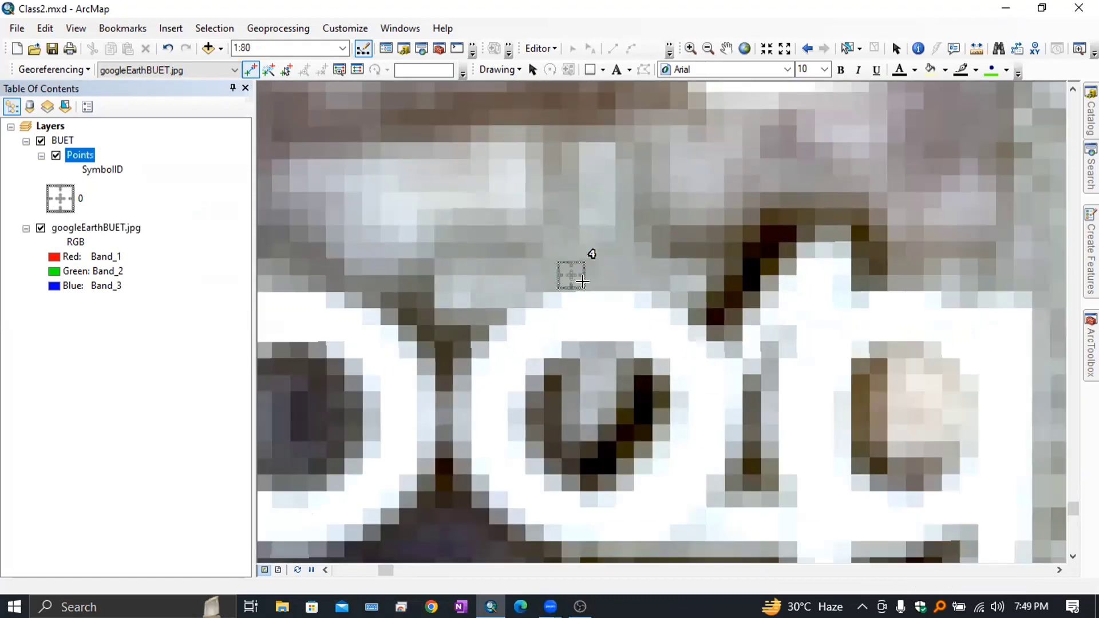
pyautogui.click(691, 48)
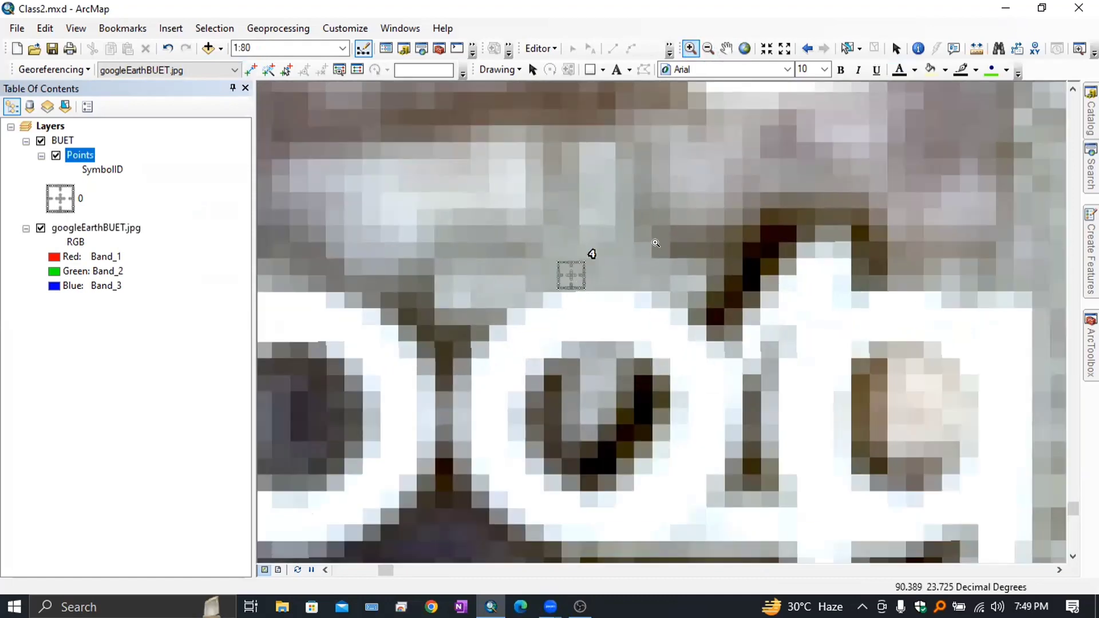
pyautogui.scroll(-1, 620, 286)
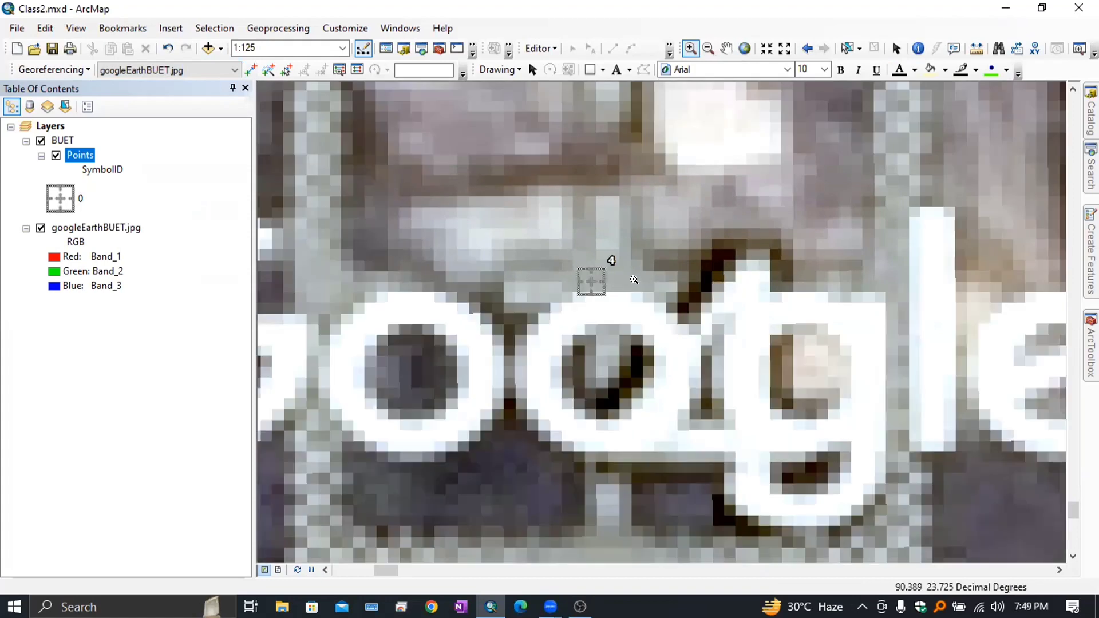
pyautogui.scroll(-1, 641, 274)
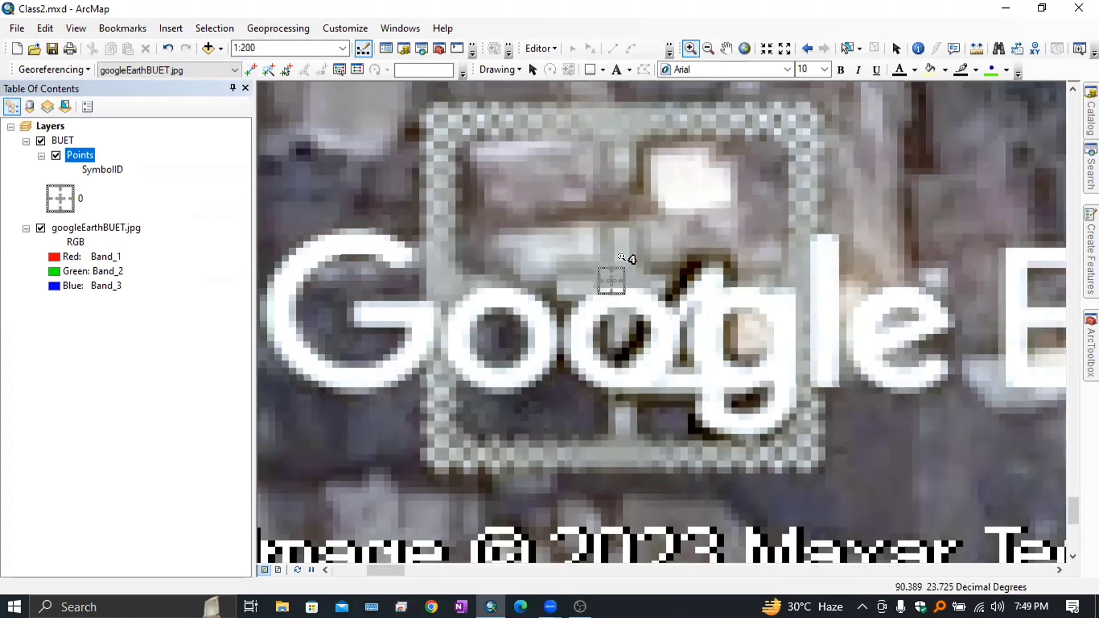
pyautogui.scroll(2, 633, 255)
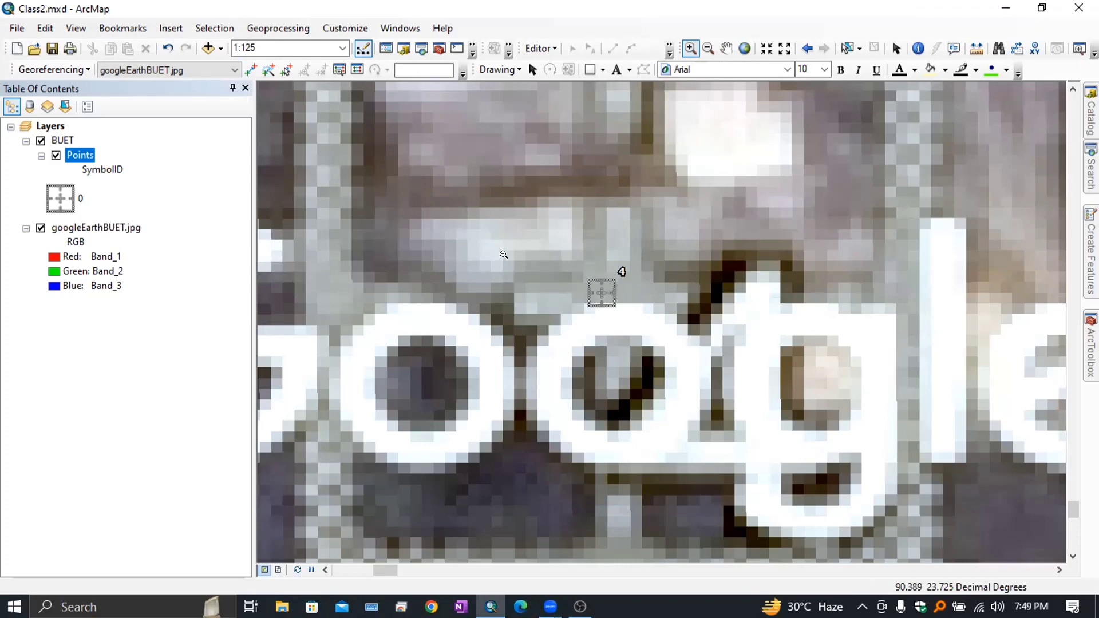
pyautogui.scroll(-2, 568, 270)
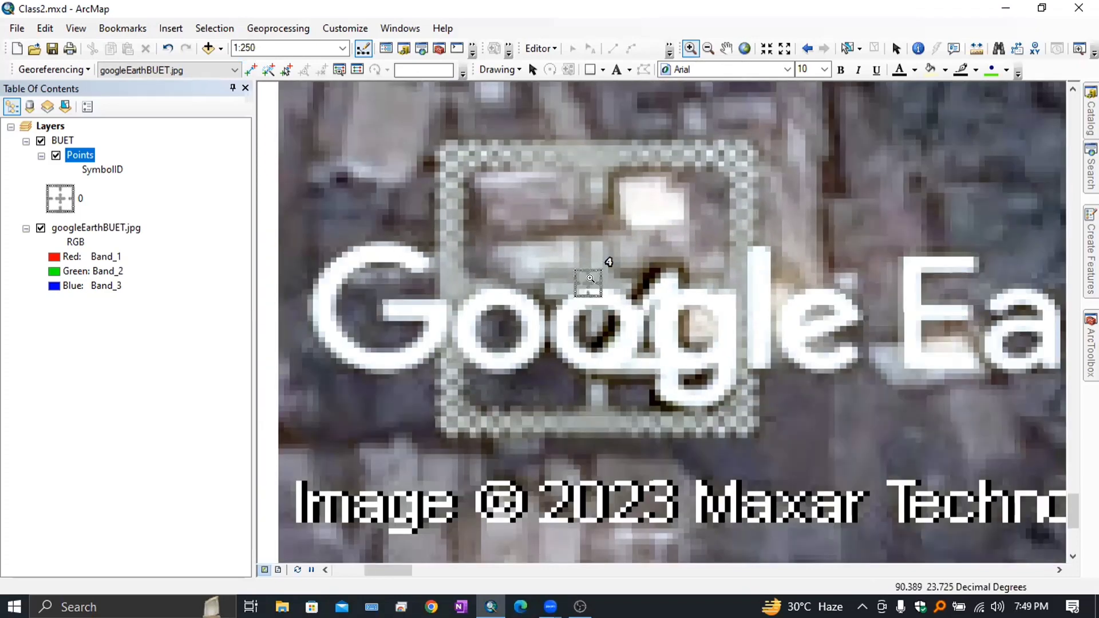
pyautogui.scroll(4, 590, 279)
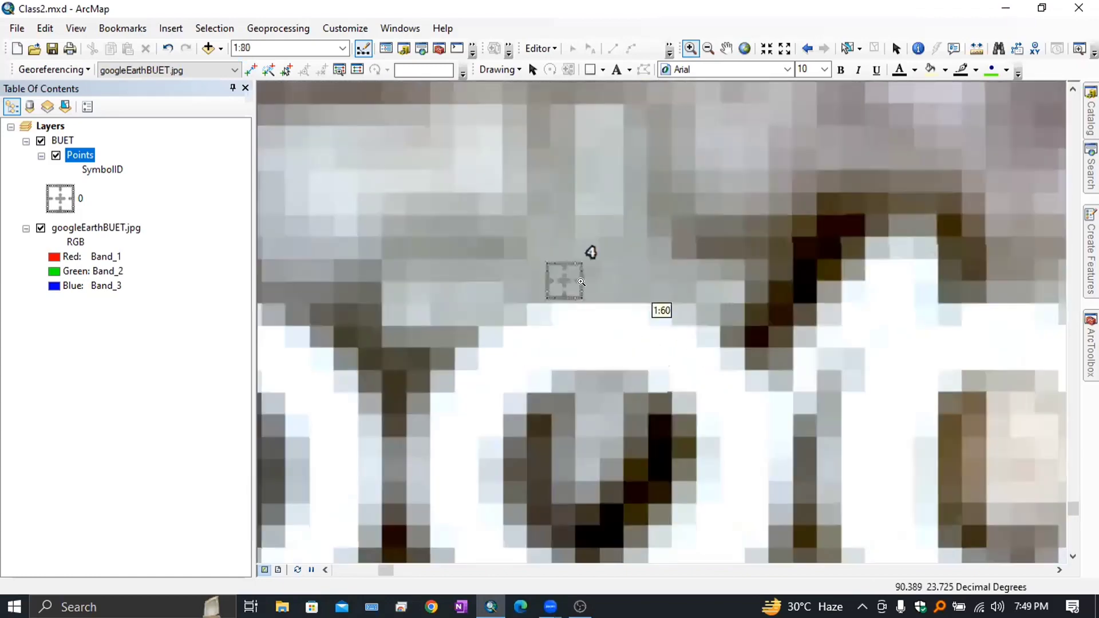
pyautogui.scroll(3, 581, 282)
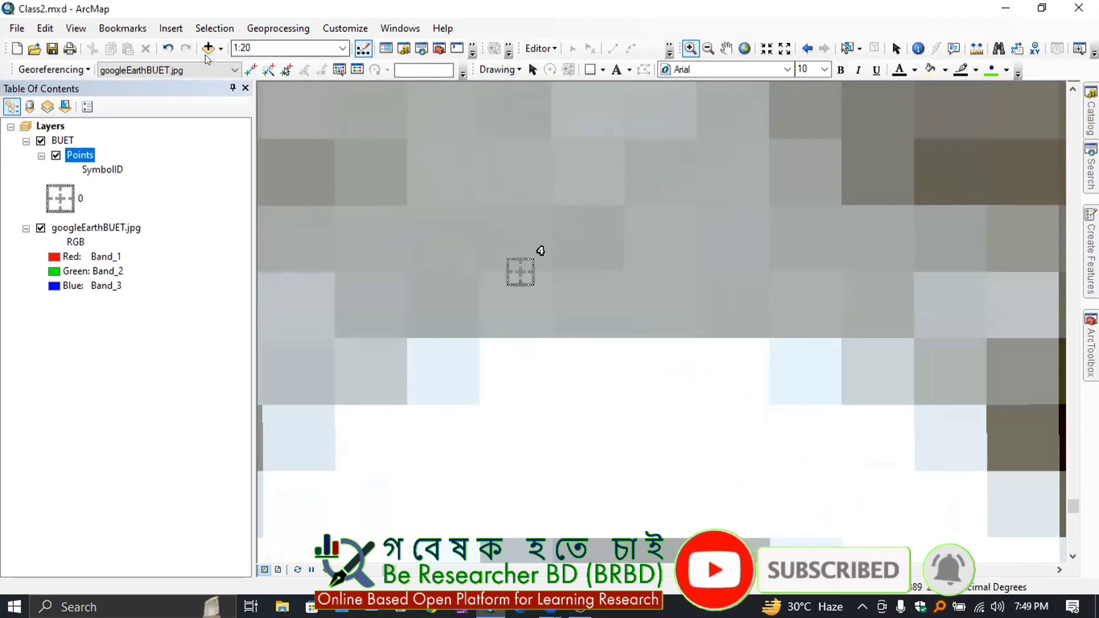
pyautogui.click(251, 69)
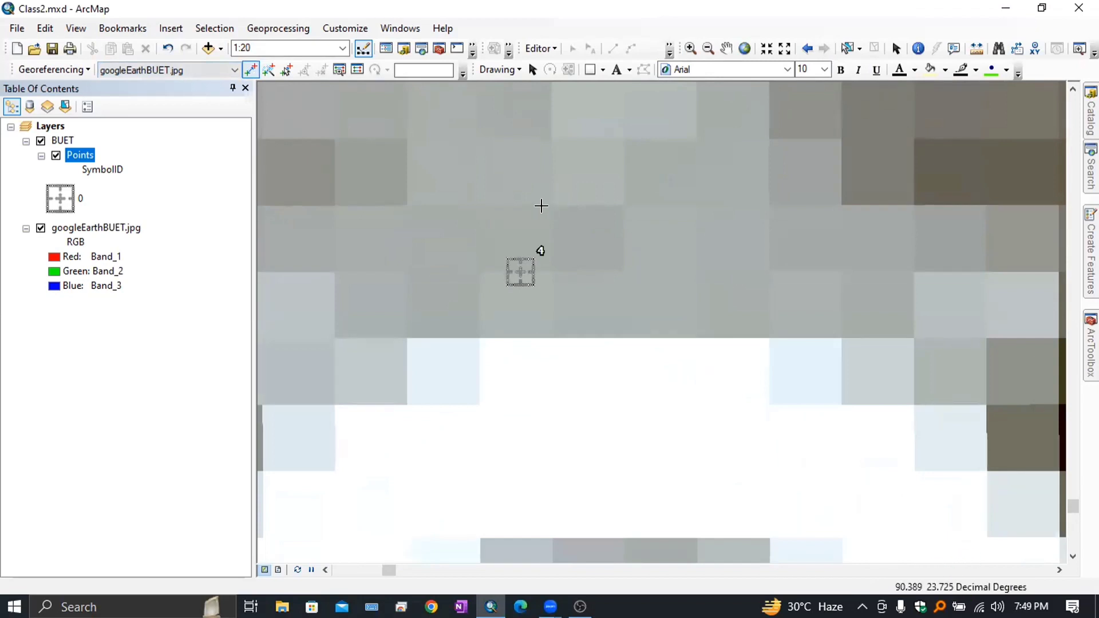
pyautogui.click(551, 206)
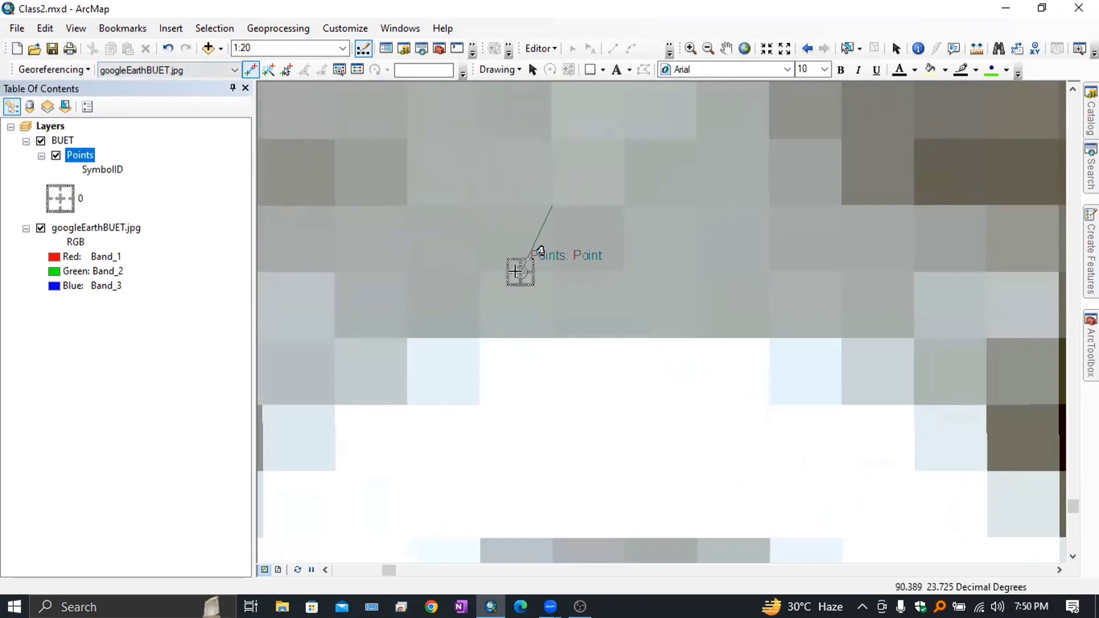
pyautogui.click(516, 271)
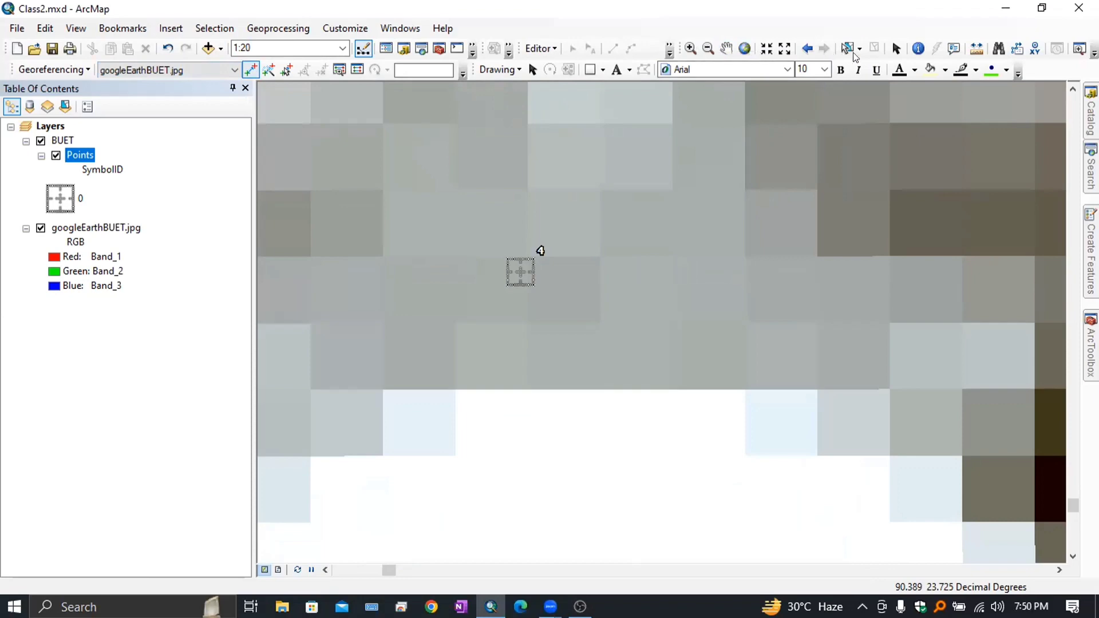
pyautogui.click(897, 48)
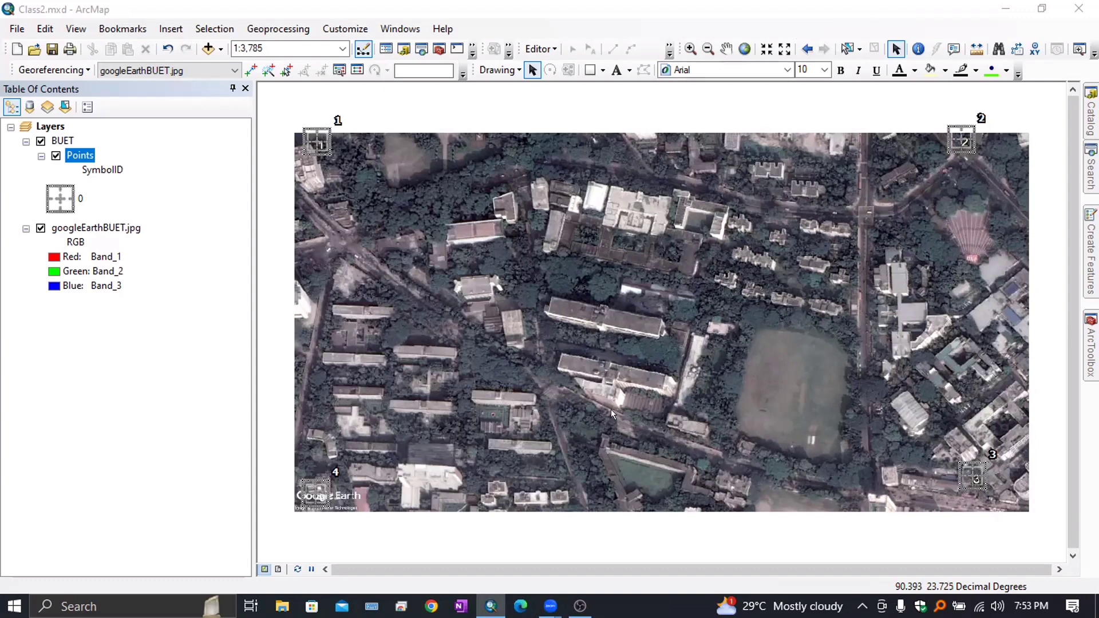
# Open the georeferencing link table to review the control points' coordinates, residuals and total RMS error
pyautogui.click(53, 70)
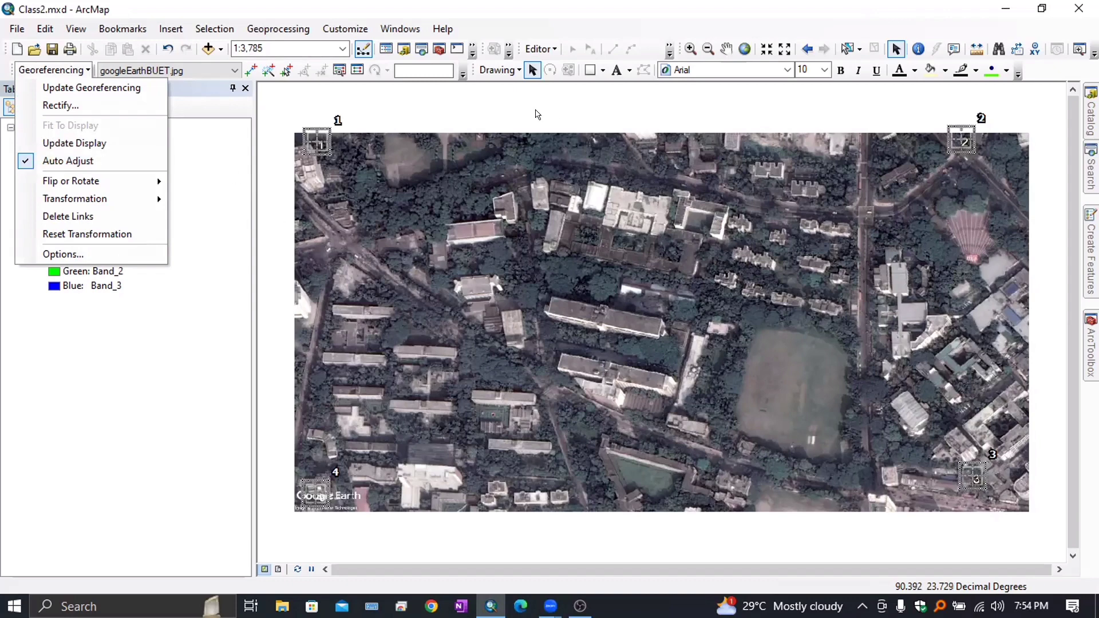
pyautogui.click(357, 70)
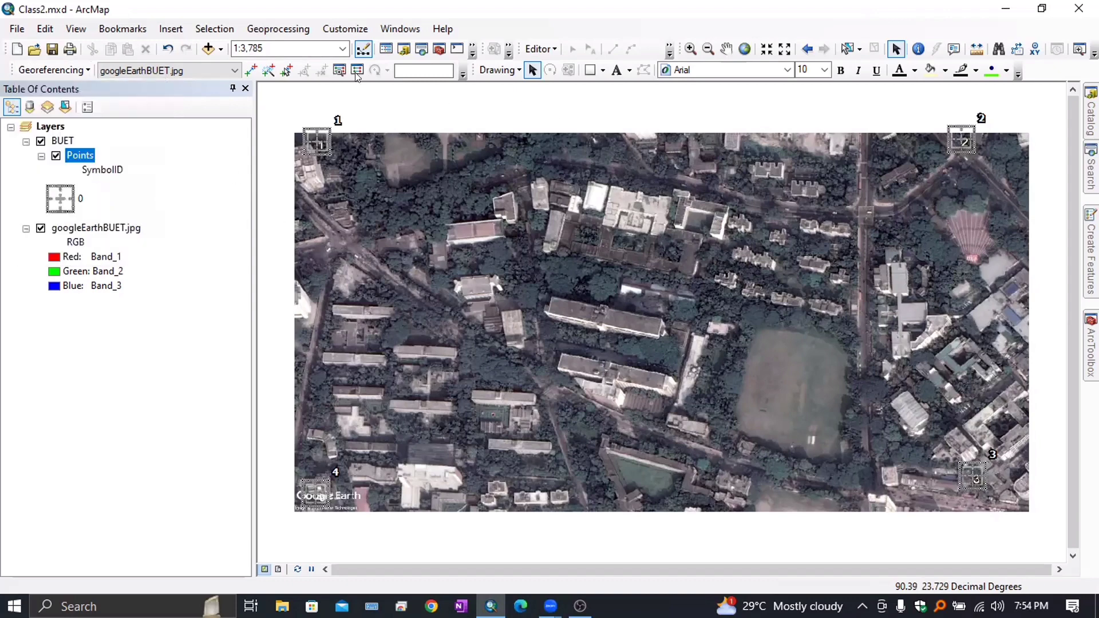
pyautogui.click(357, 69)
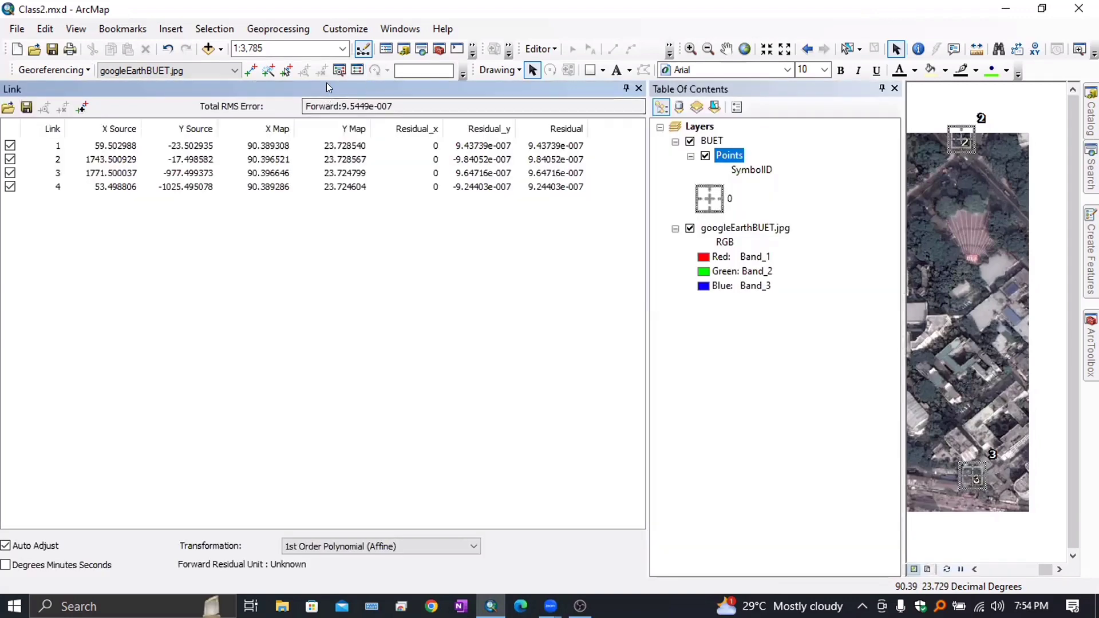
pyautogui.moveTo(326, 84); pyautogui.dragTo(350, 172)
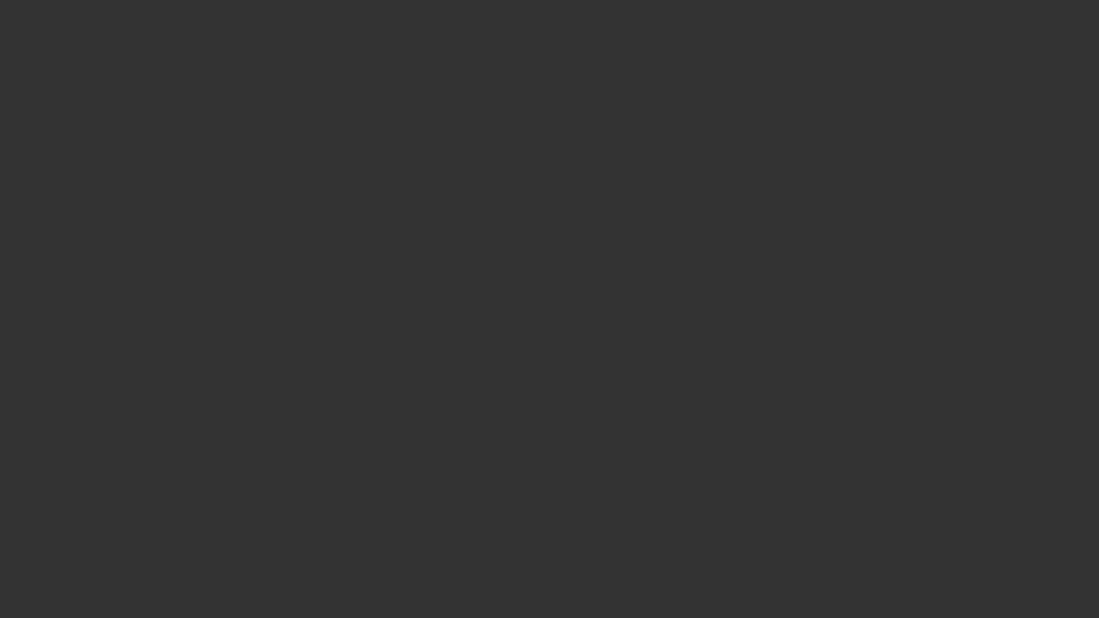